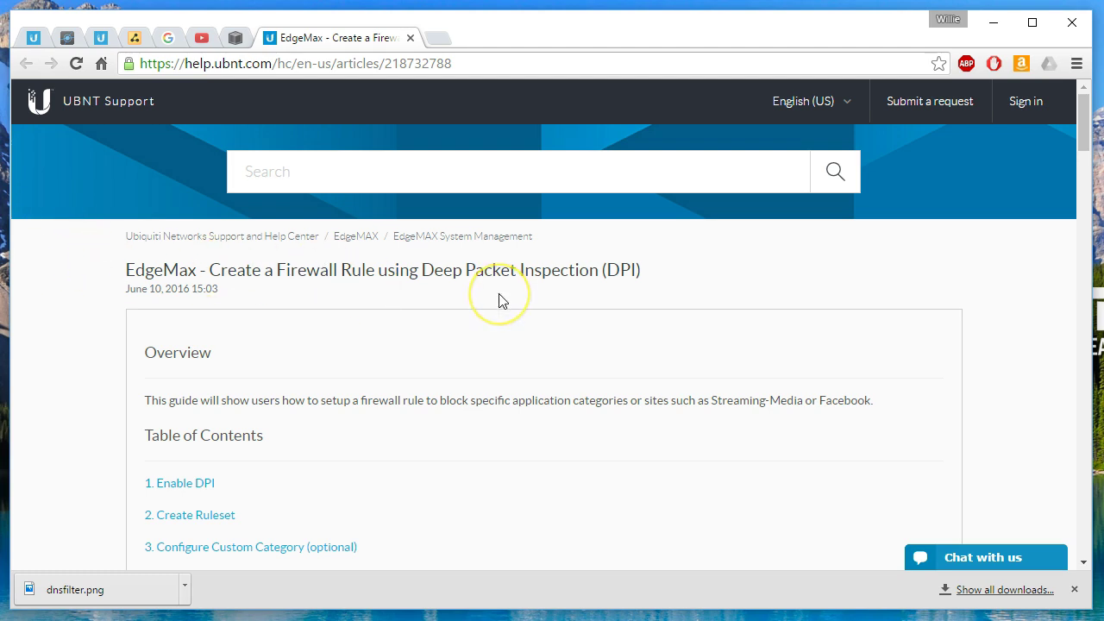
- Scroll the DPI firewall help article down to Step 1 - Enable DPI
scroll(503, 301, down, 1)
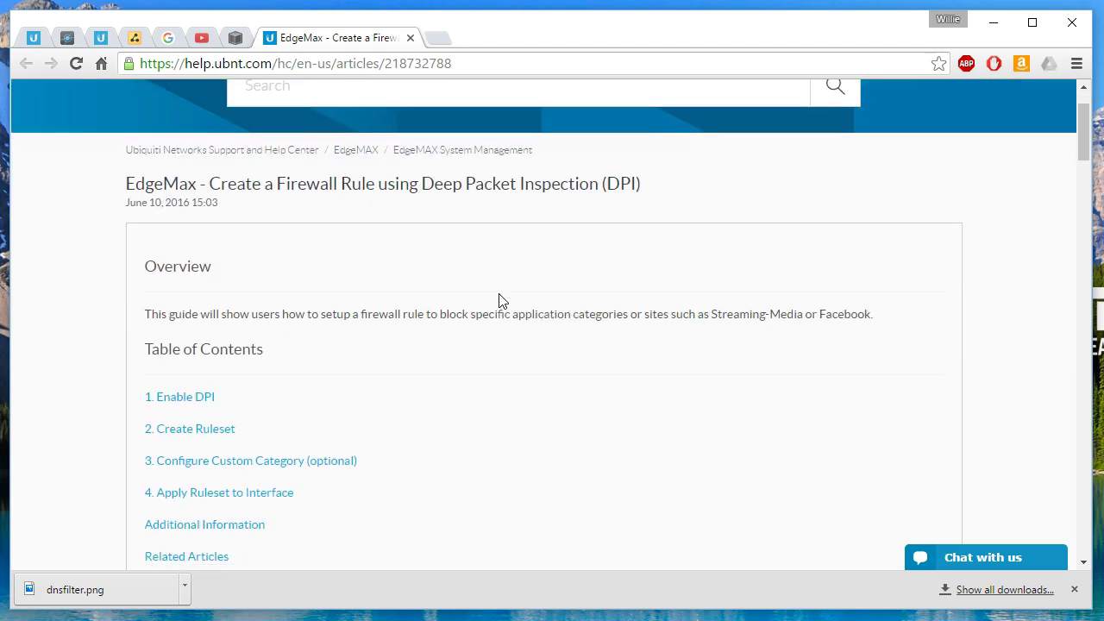
scroll(502, 301, down, 2)
scroll(502, 301, down, 5)
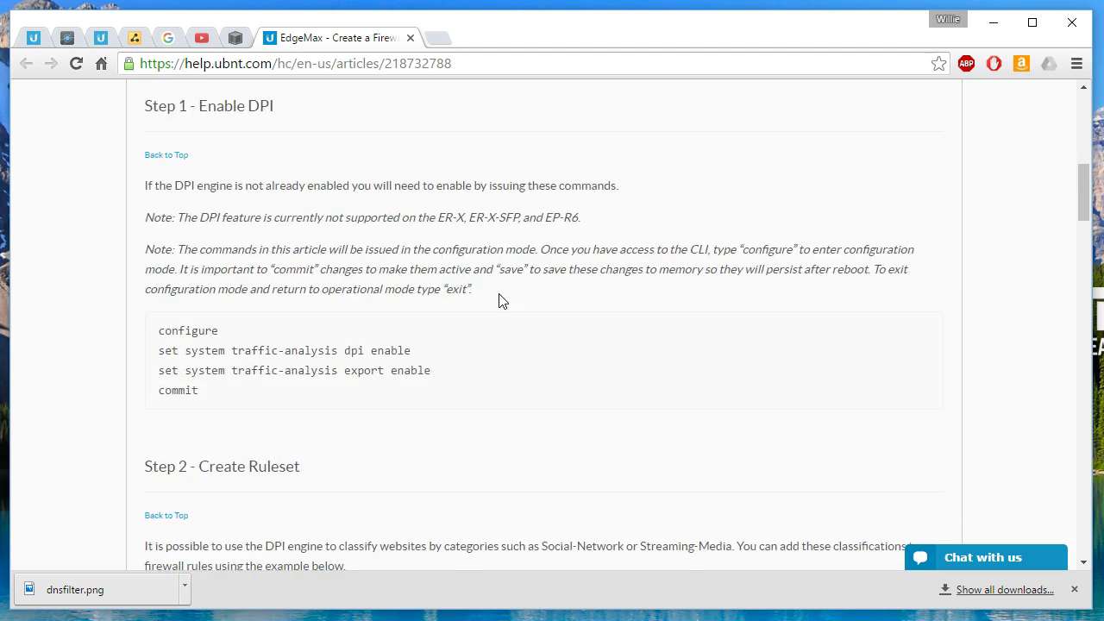
- Log in to the EdgeMAX router at 192.168.1.1 with the admin username and password
click(66, 40)
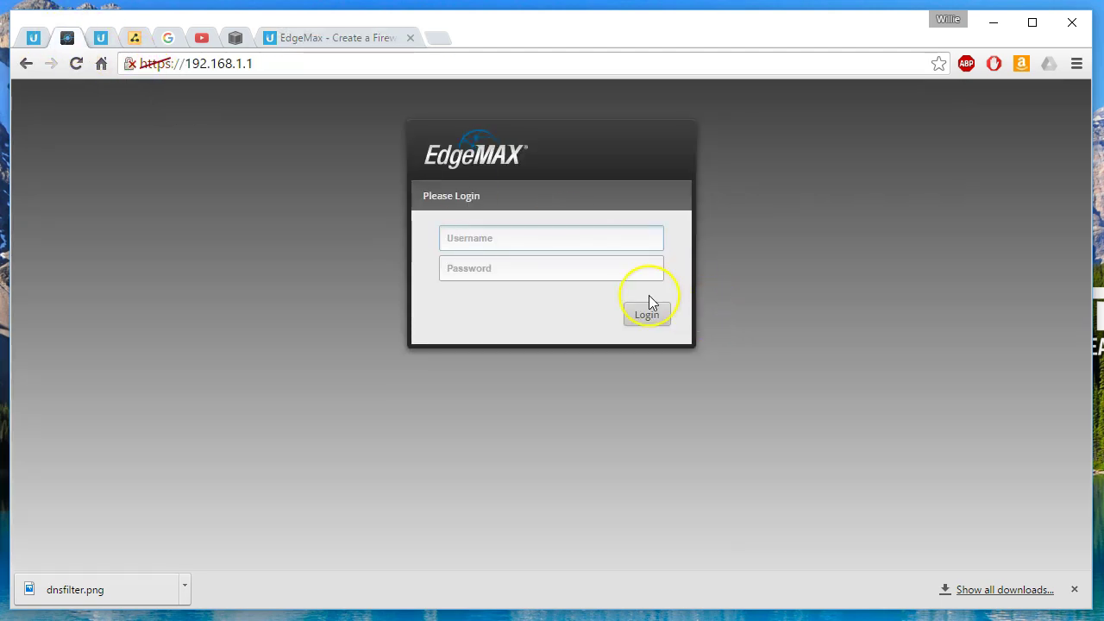
text(ubn)
key(Tab)
click(496, 236)
text(t)
key(Tab)
text(ubnt)
key(Return)
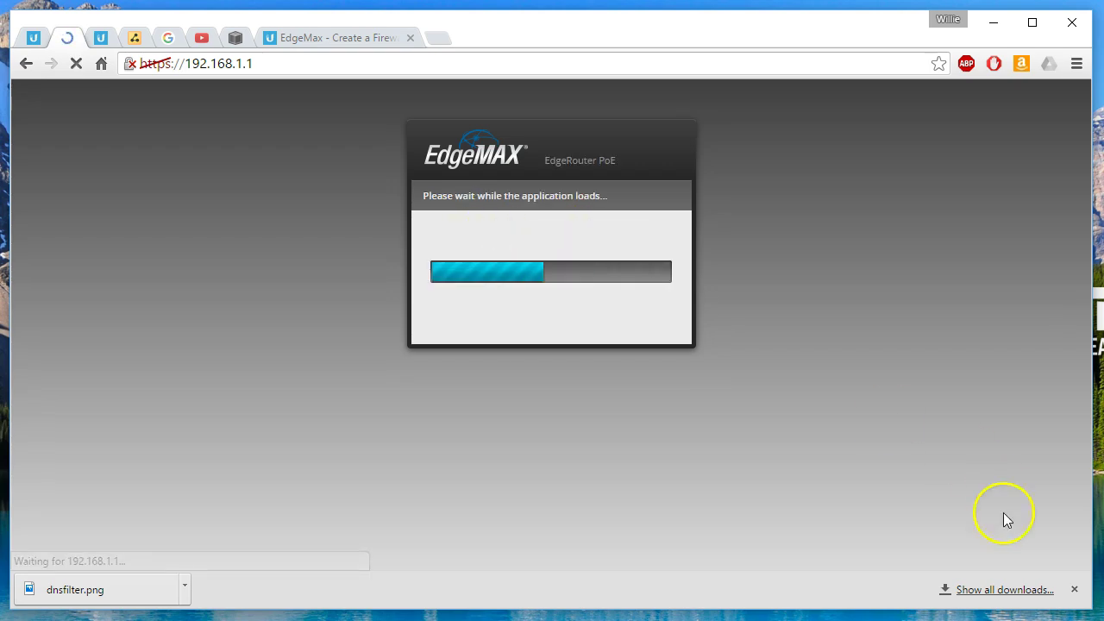
click(1074, 589)
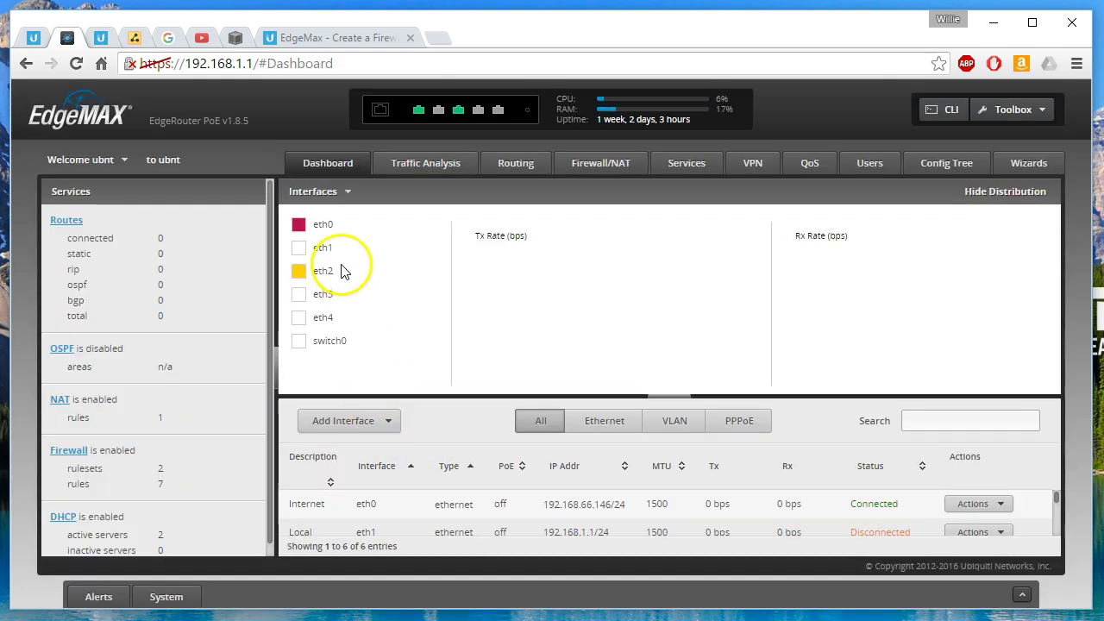
- Enable Traffic Analysis with deep packet inspection and clear all pending alerts
click(417, 167)
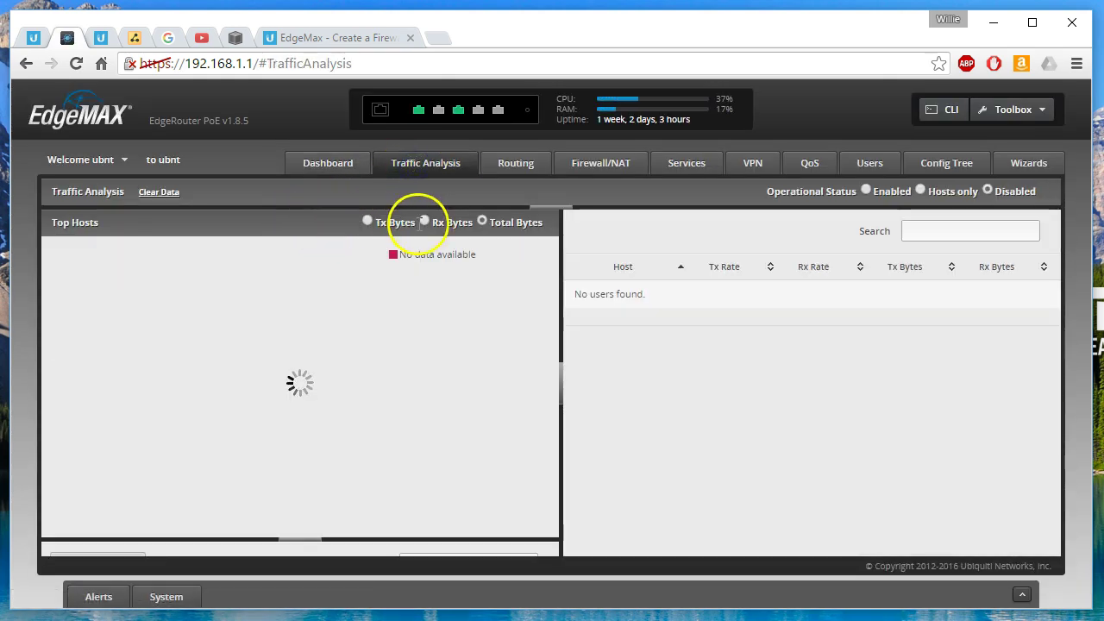
click(866, 191)
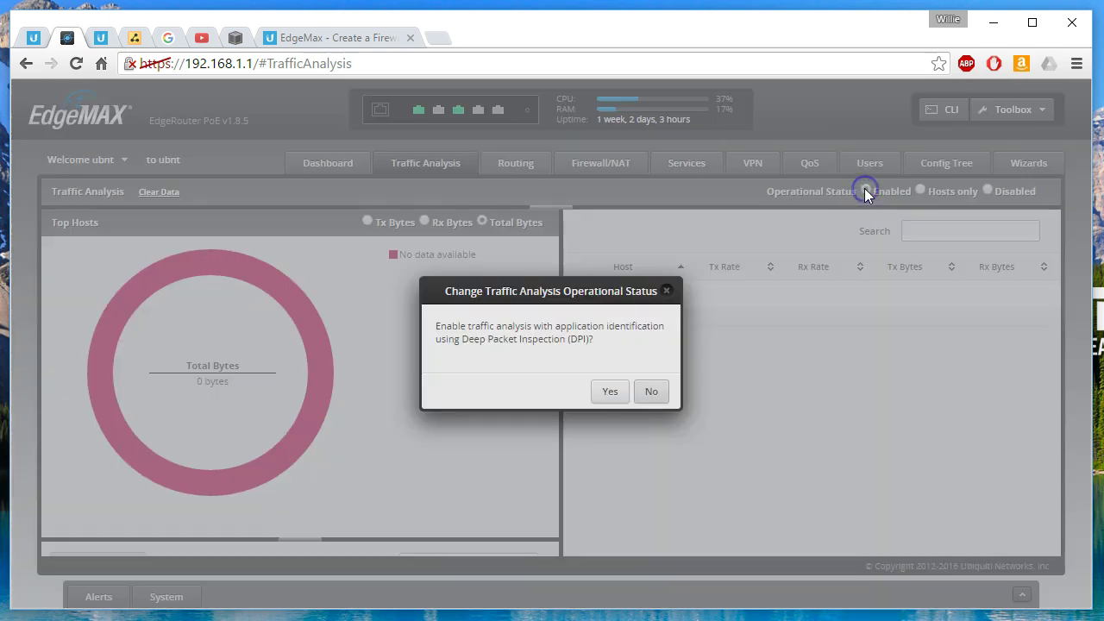
click(607, 389)
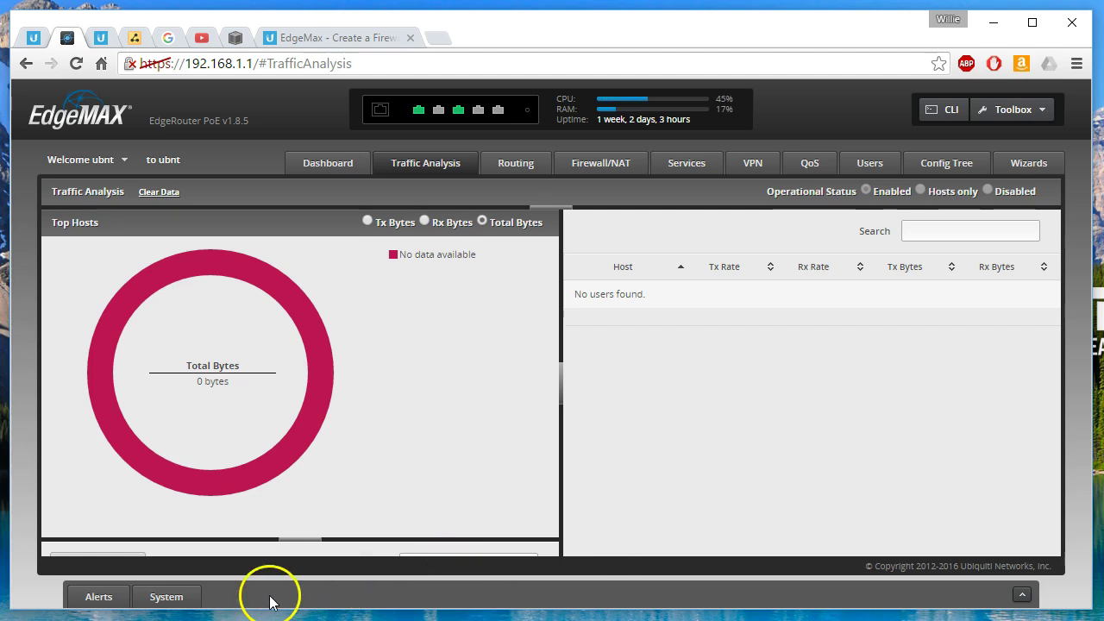
click(116, 591)
click(969, 584)
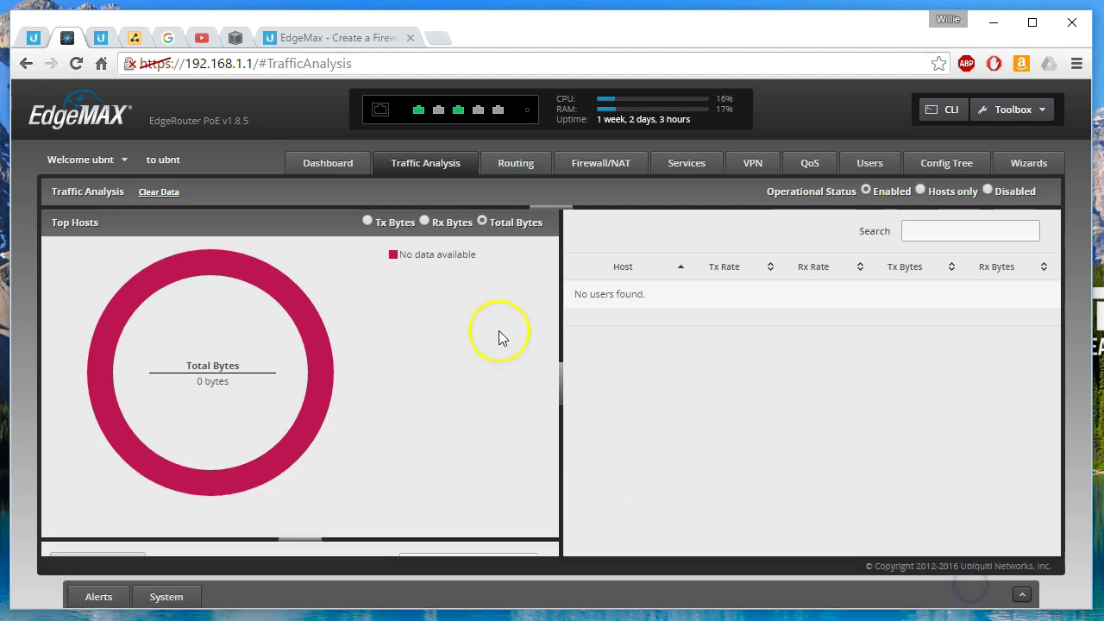
- Review the article's Step 2 DROP_SITES ruleset commands, then return to the router tab
click(321, 34)
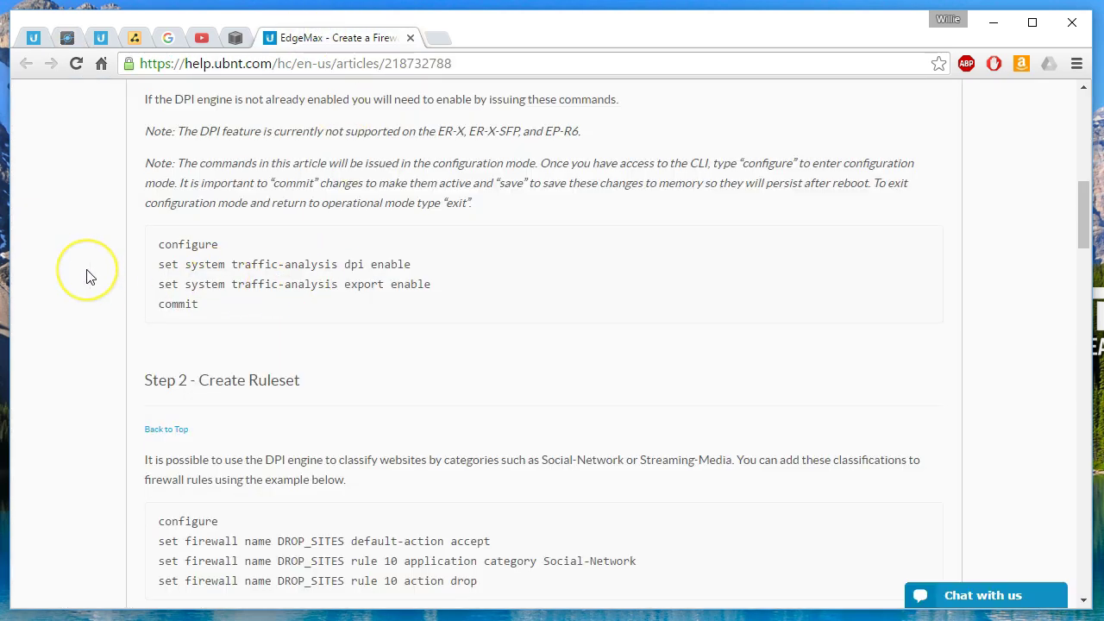
scroll(87, 276, down, 3)
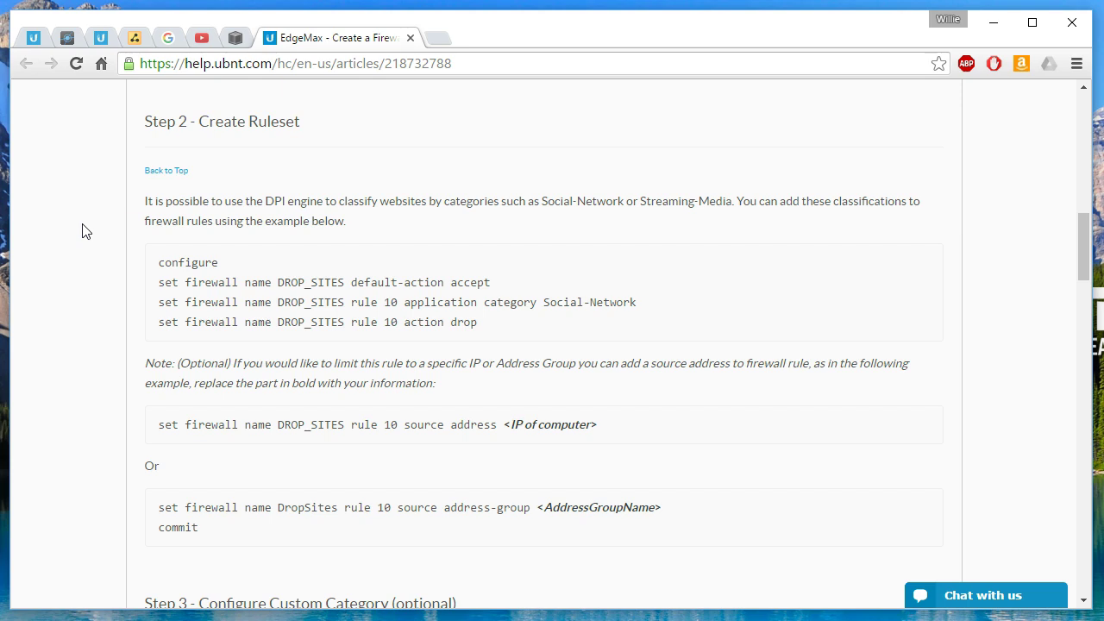
key(ctrl+2)
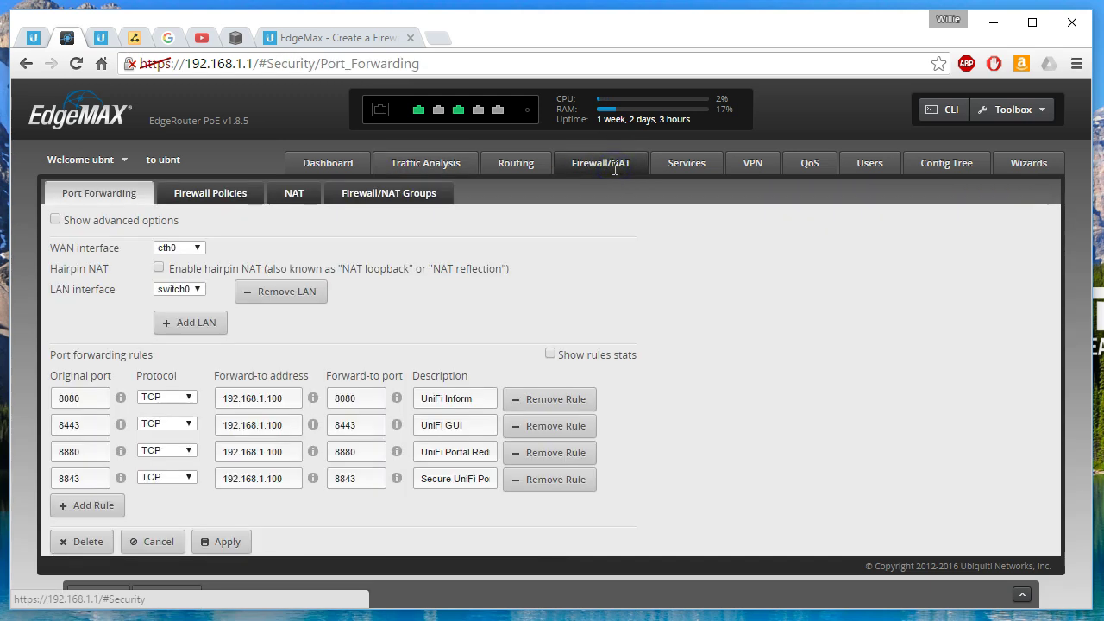
- Add firewall ruleset DROP_SITES, description 'Filtered Sites', default action Accept, and save it
click(208, 193)
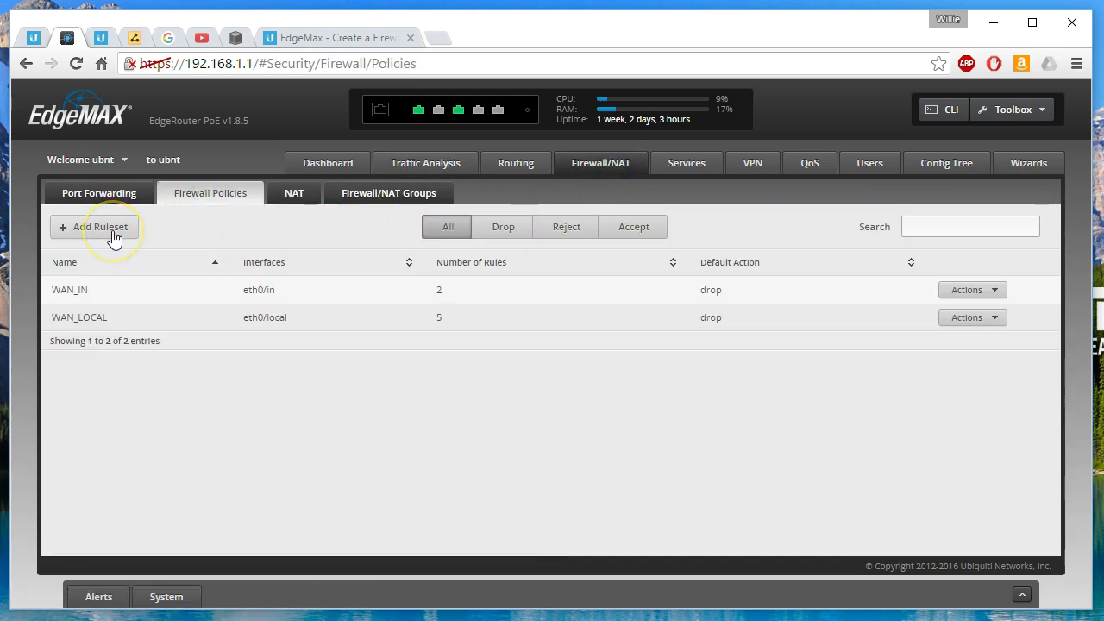
click(310, 38)
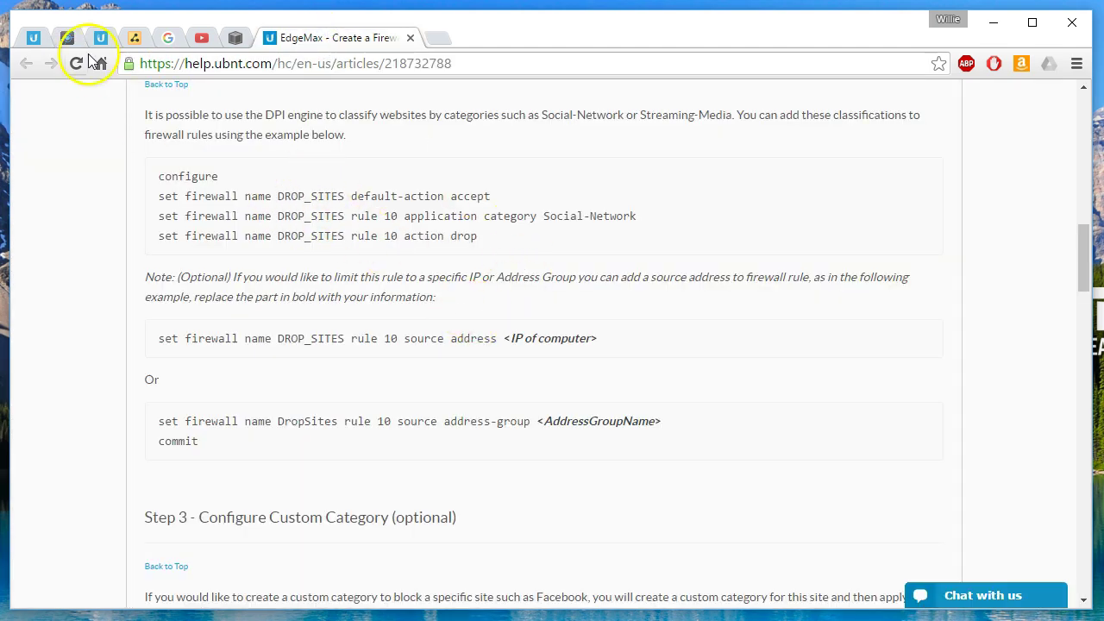
click(68, 38)
click(95, 236)
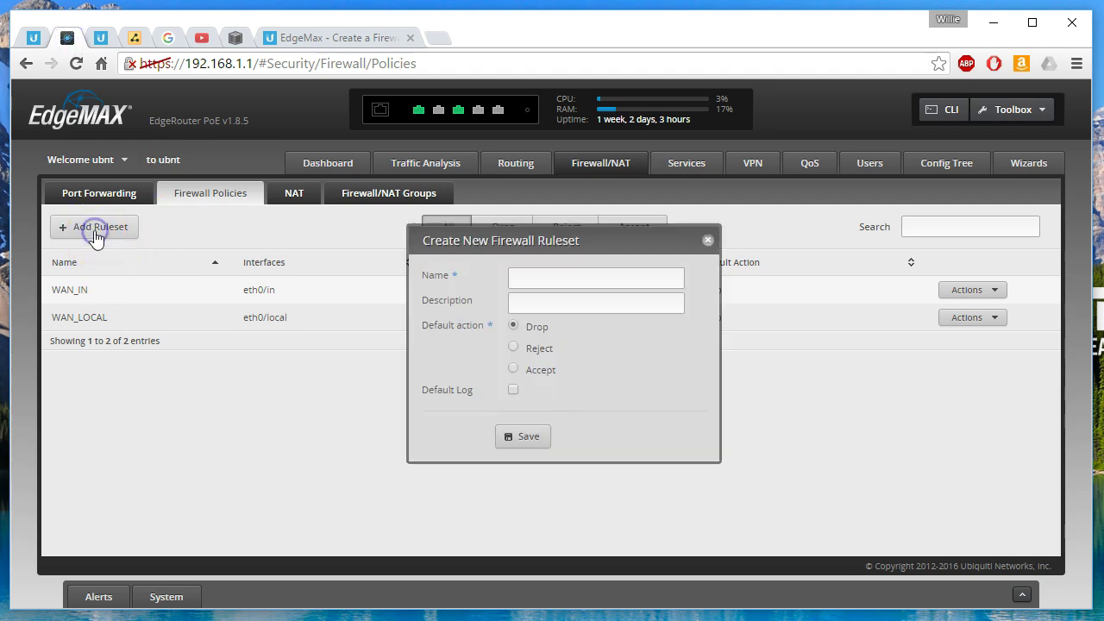
click(570, 278)
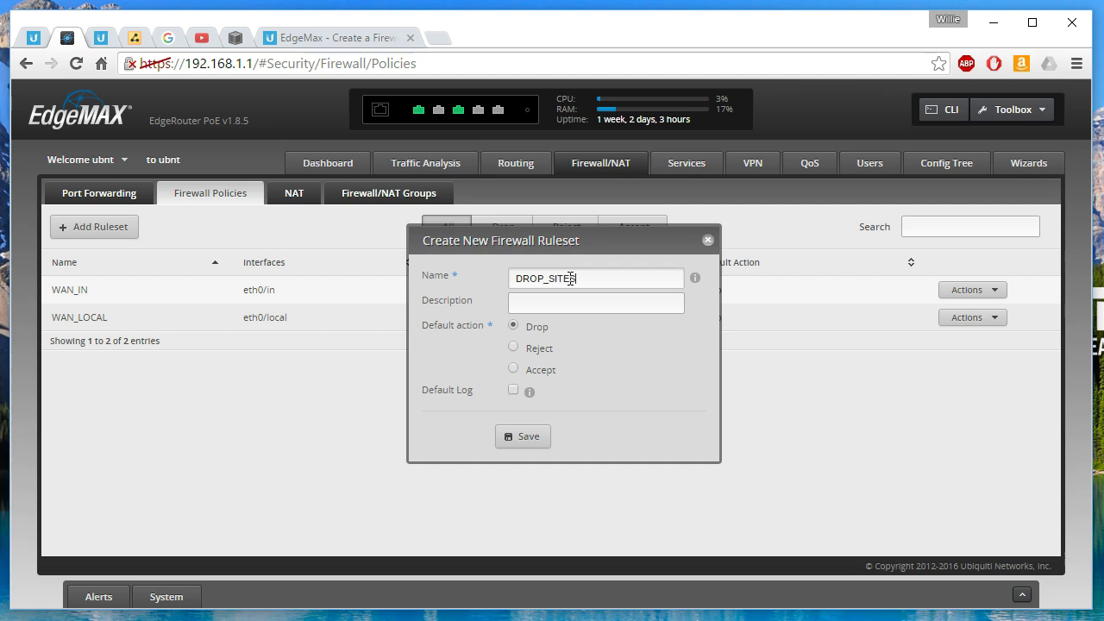
click(555, 306)
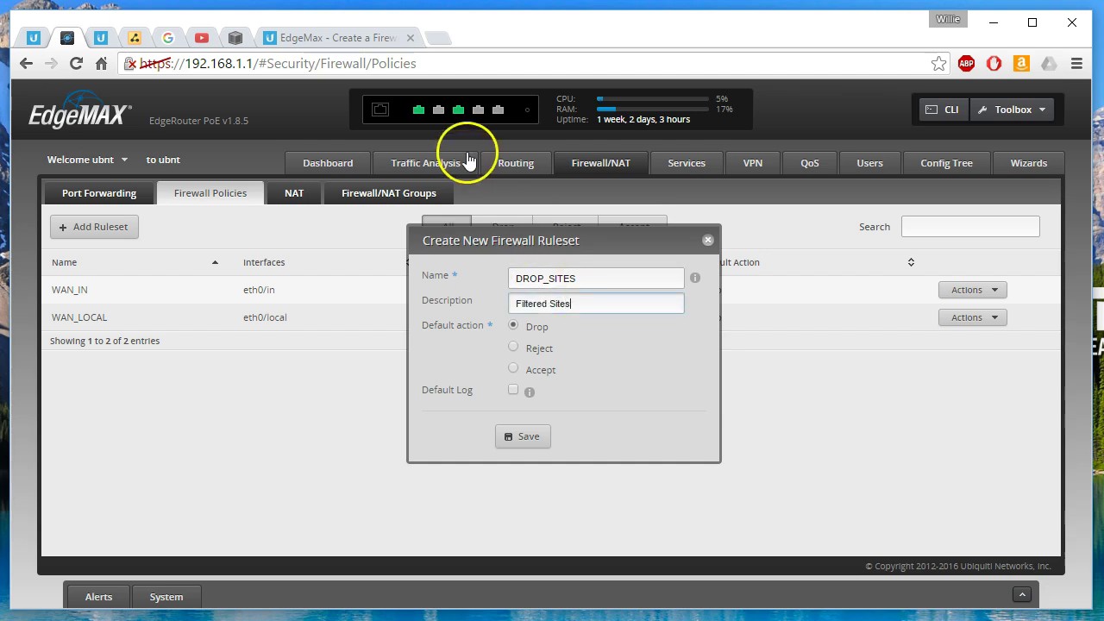
click(328, 38)
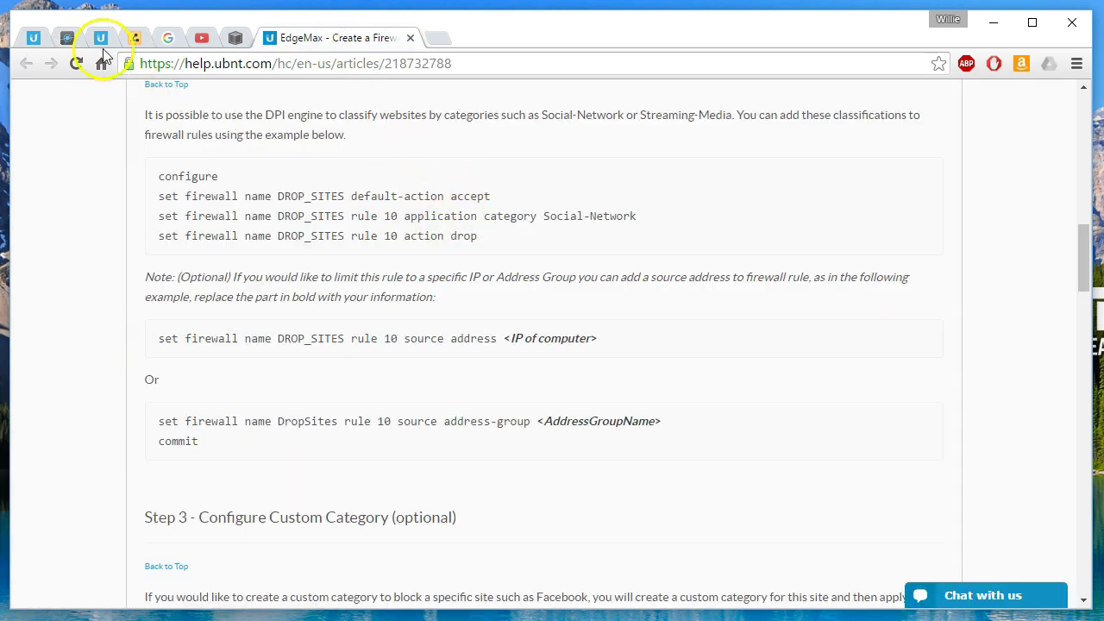
click(66, 37)
click(515, 371)
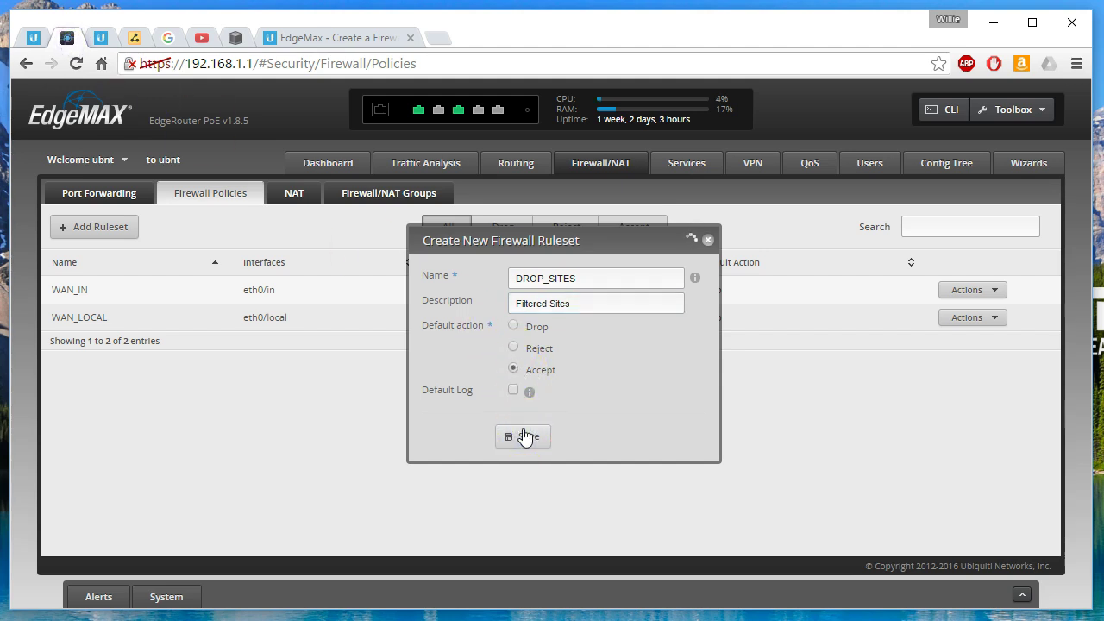
click(497, 419)
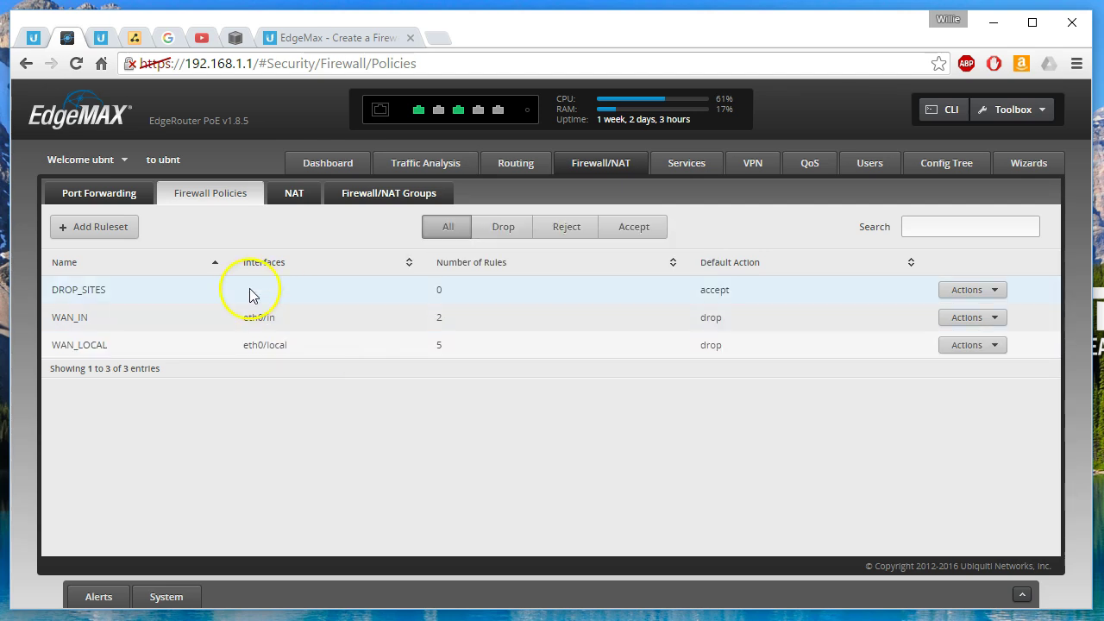
- Start a new DROP_SITES rule described as 'Block Social Media'
click(293, 39)
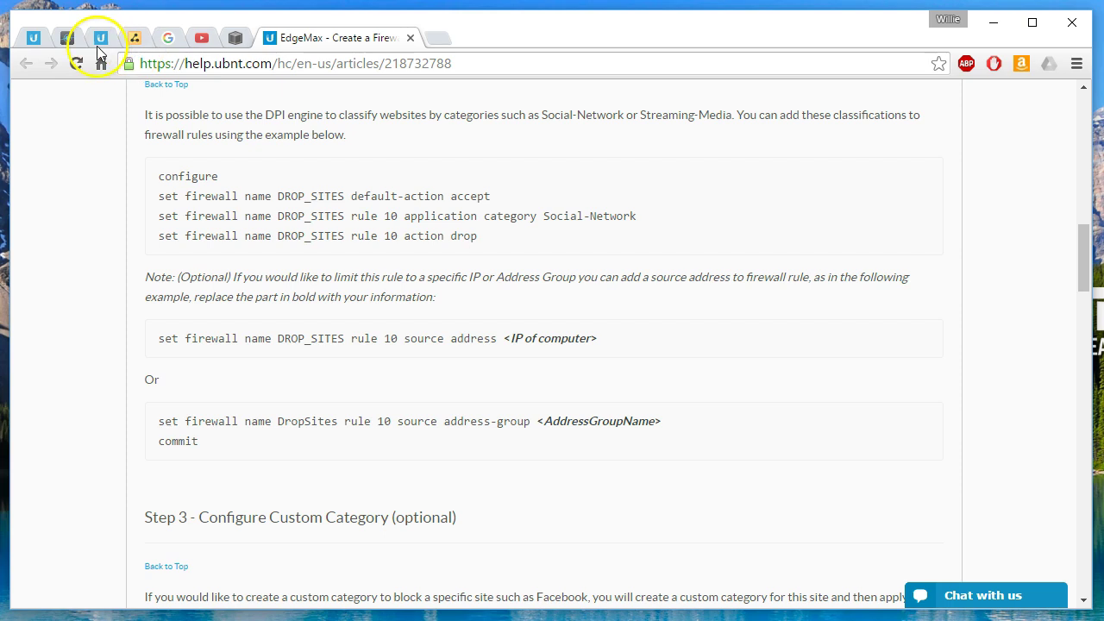
click(70, 37)
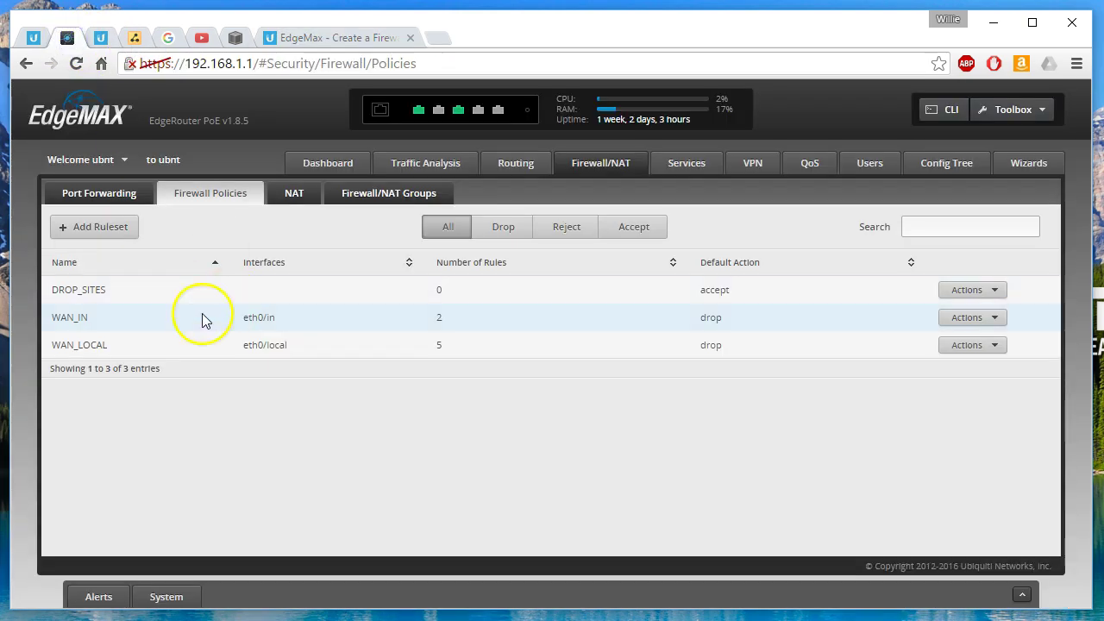
click(958, 289)
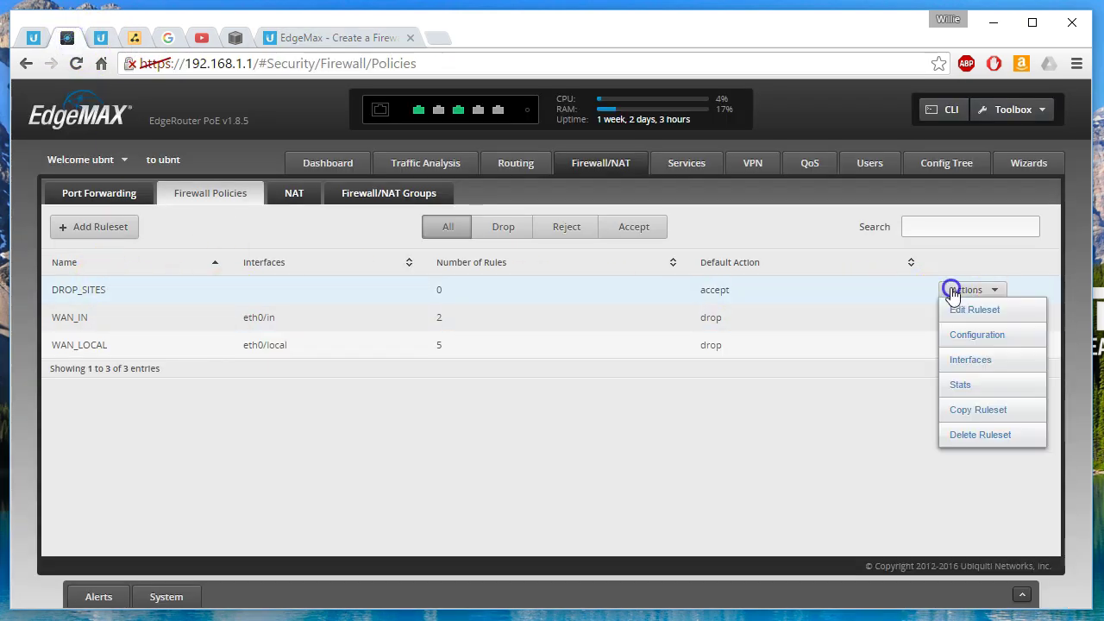
click(956, 311)
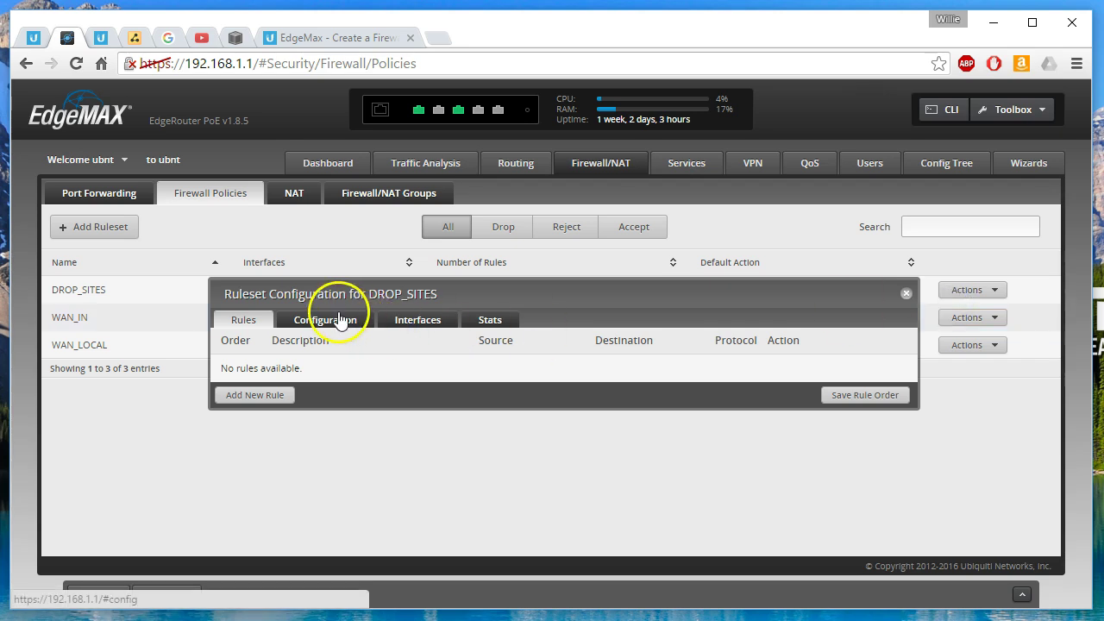
click(257, 397)
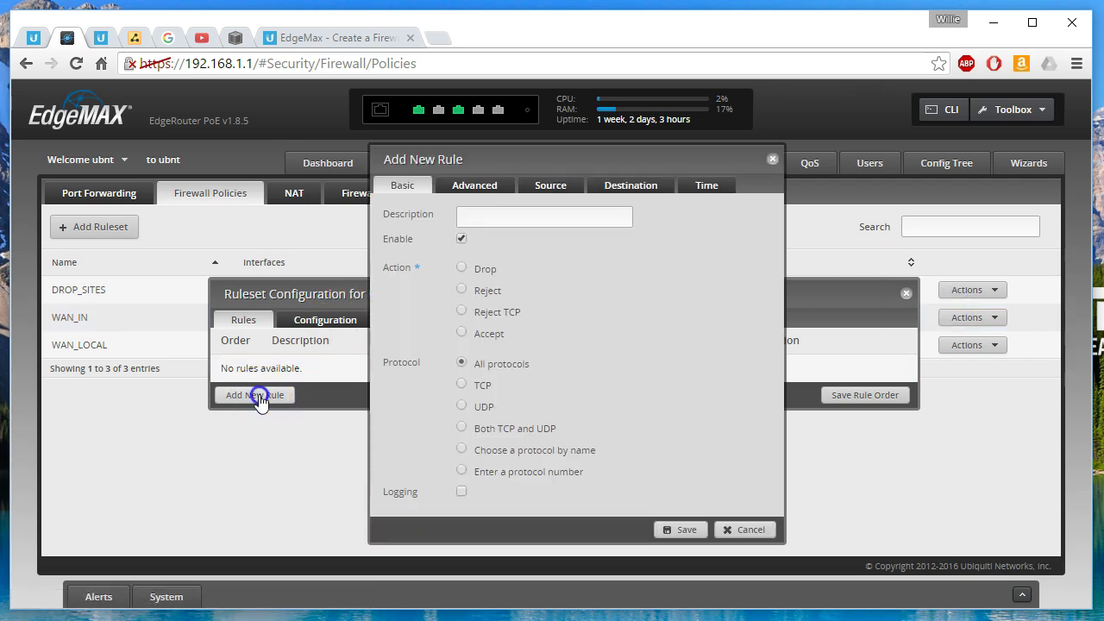
click(498, 218)
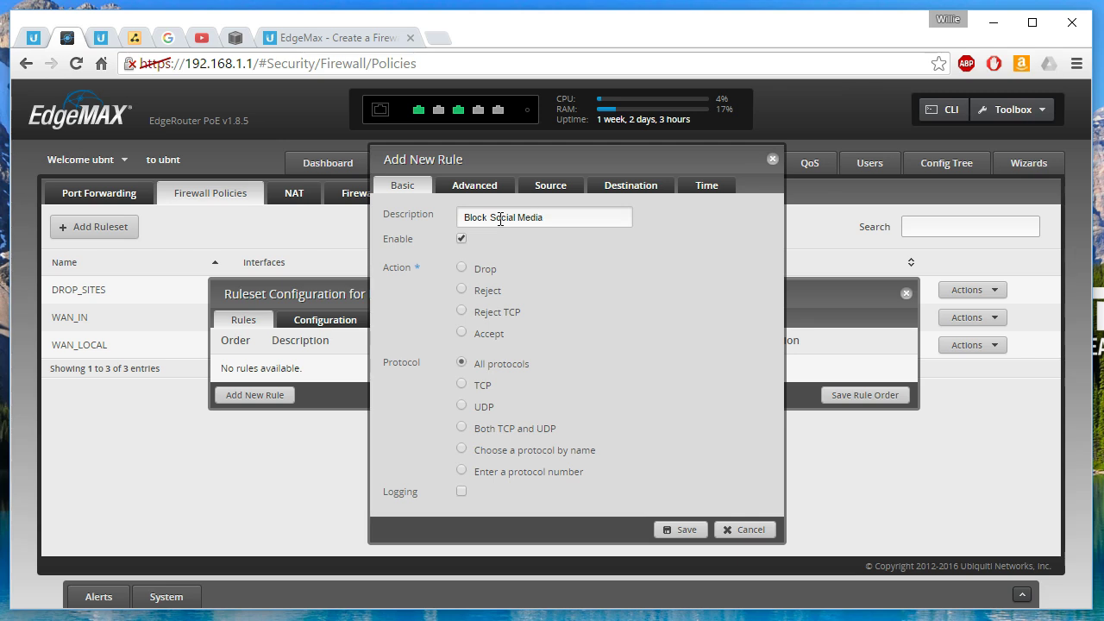
click(324, 38)
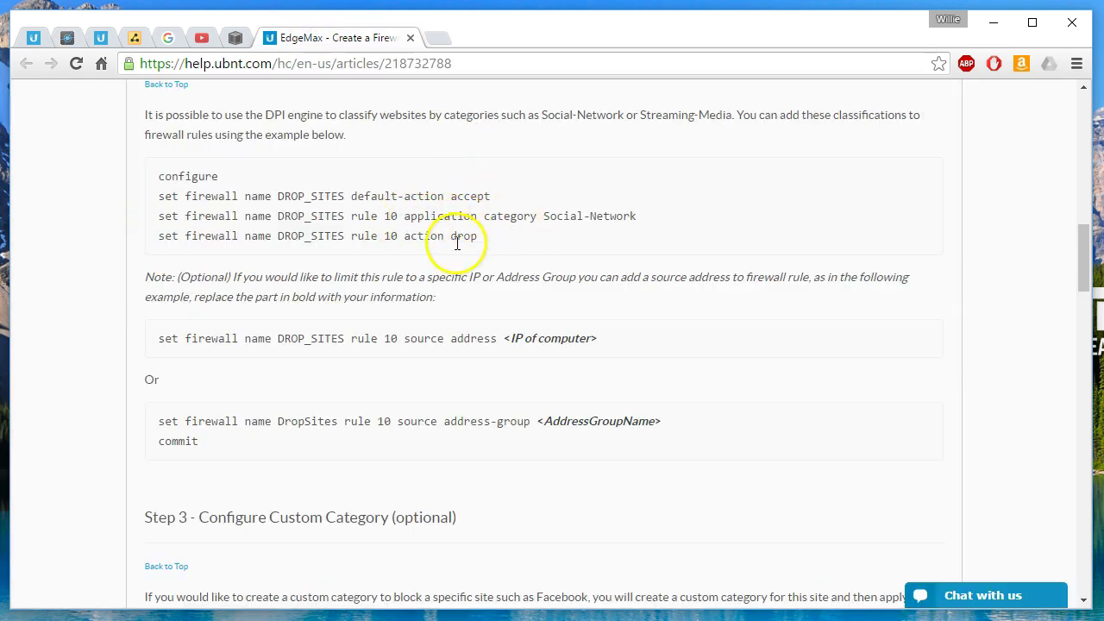
click(77, 38)
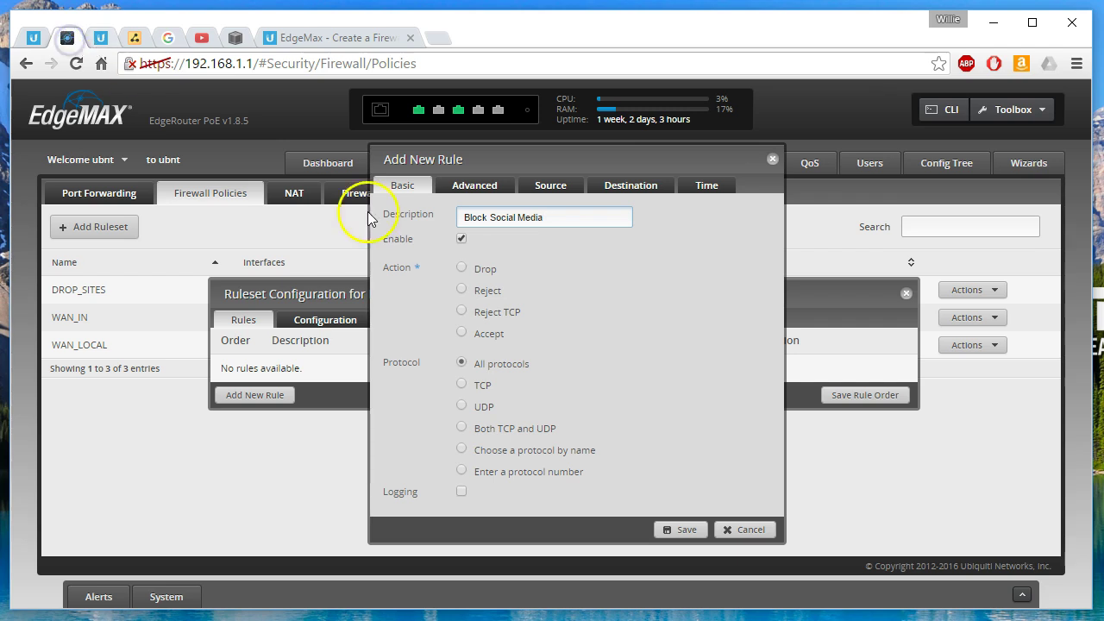
- Set the rule's action to Drop, match the Social-Network application category, and save it
click(461, 269)
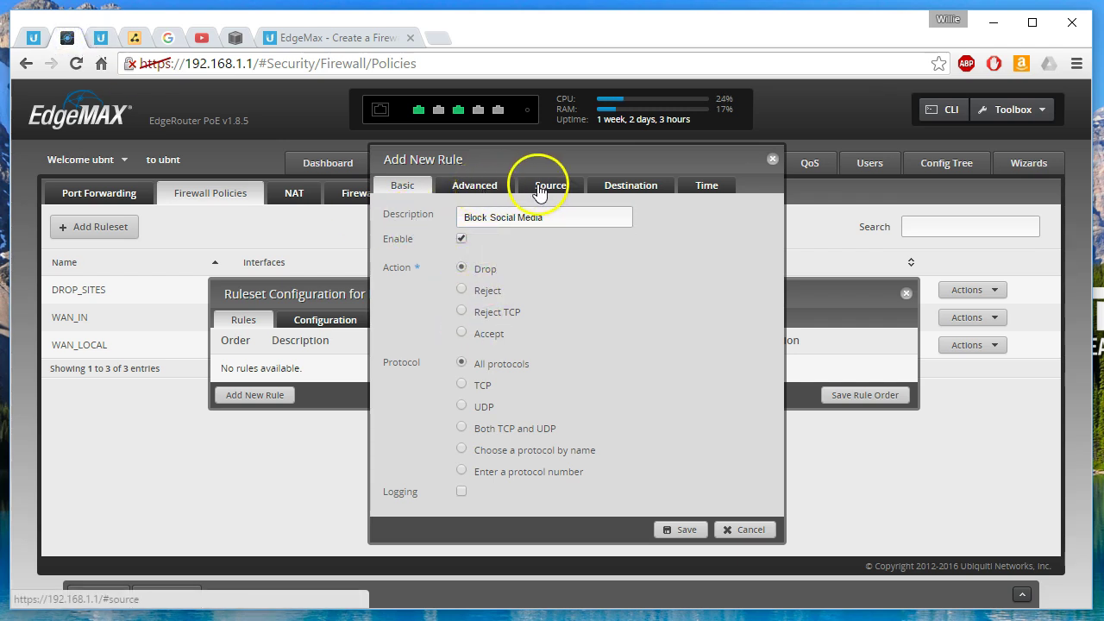
click(483, 184)
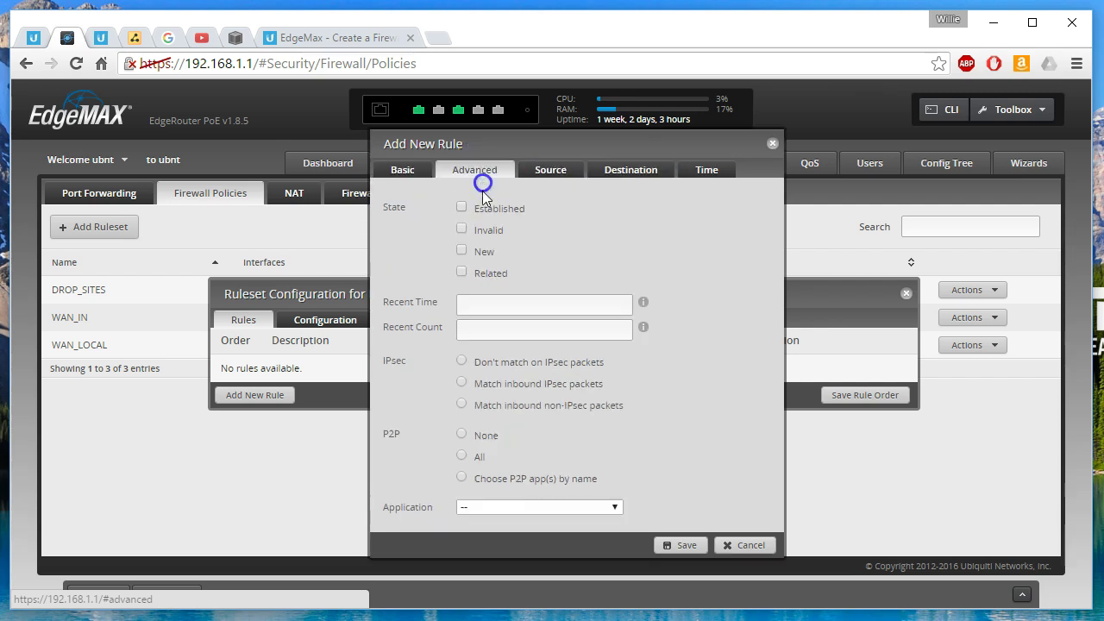
click(496, 509)
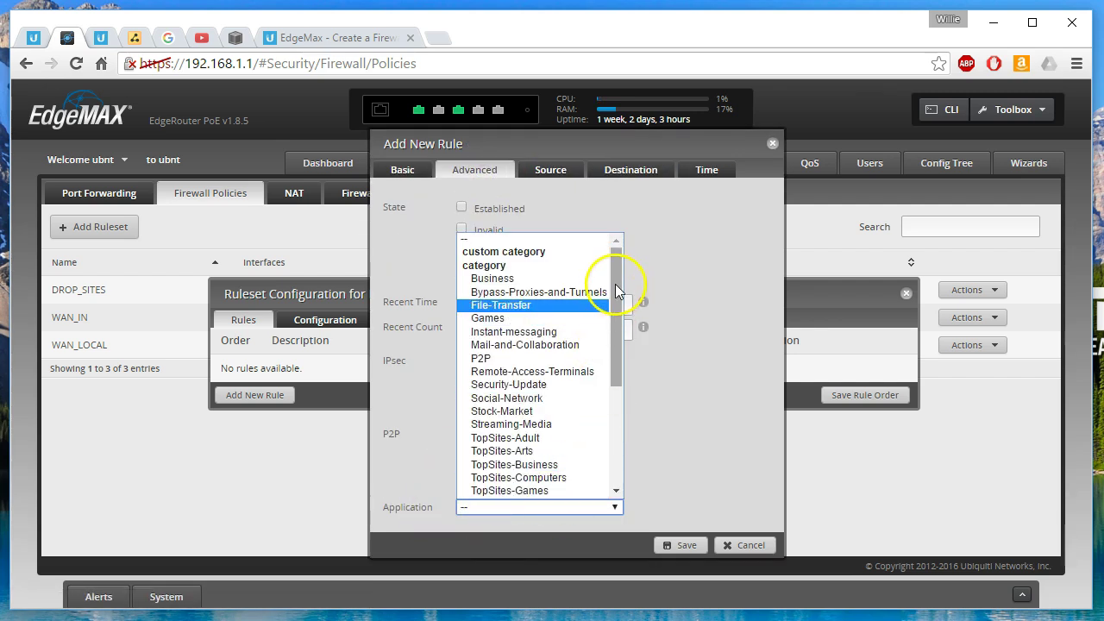
drag(621, 291, 614, 360)
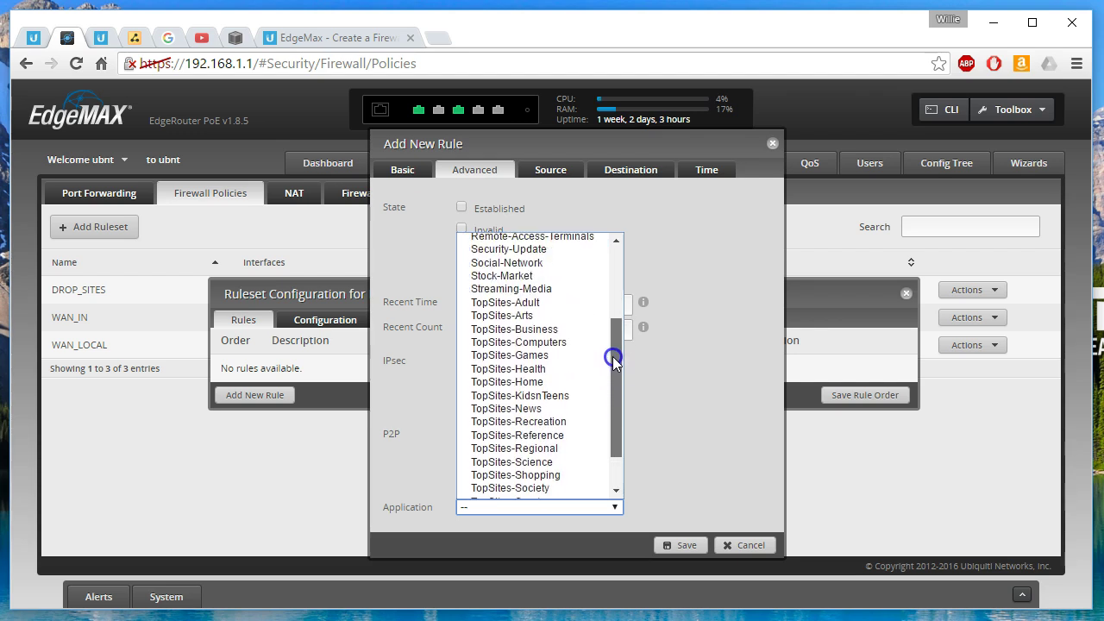
drag(615, 365, 610, 288)
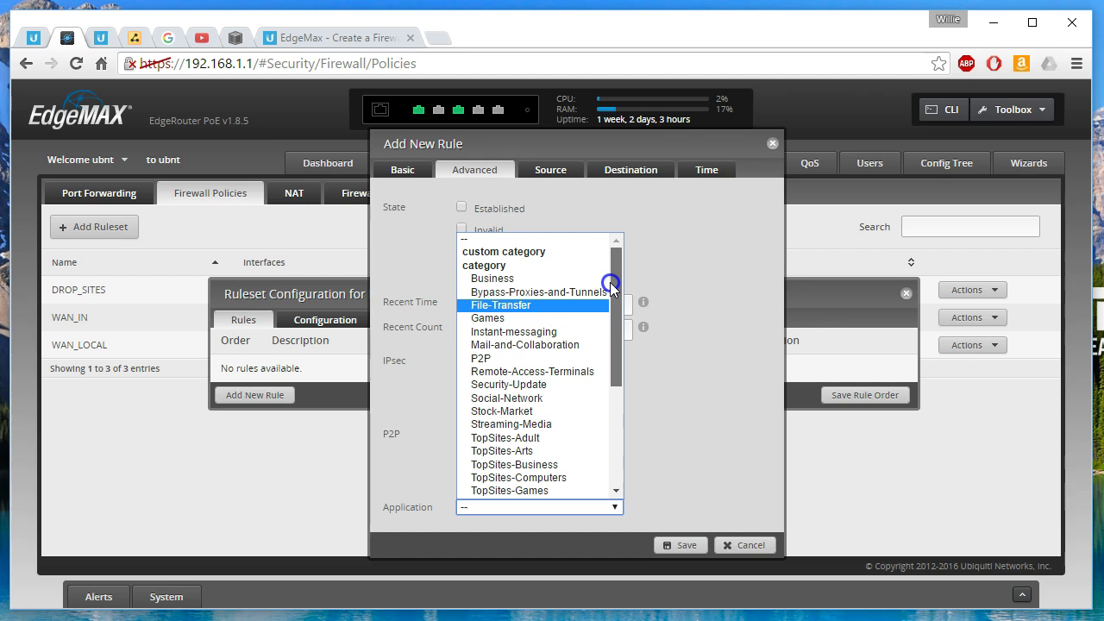
click(498, 398)
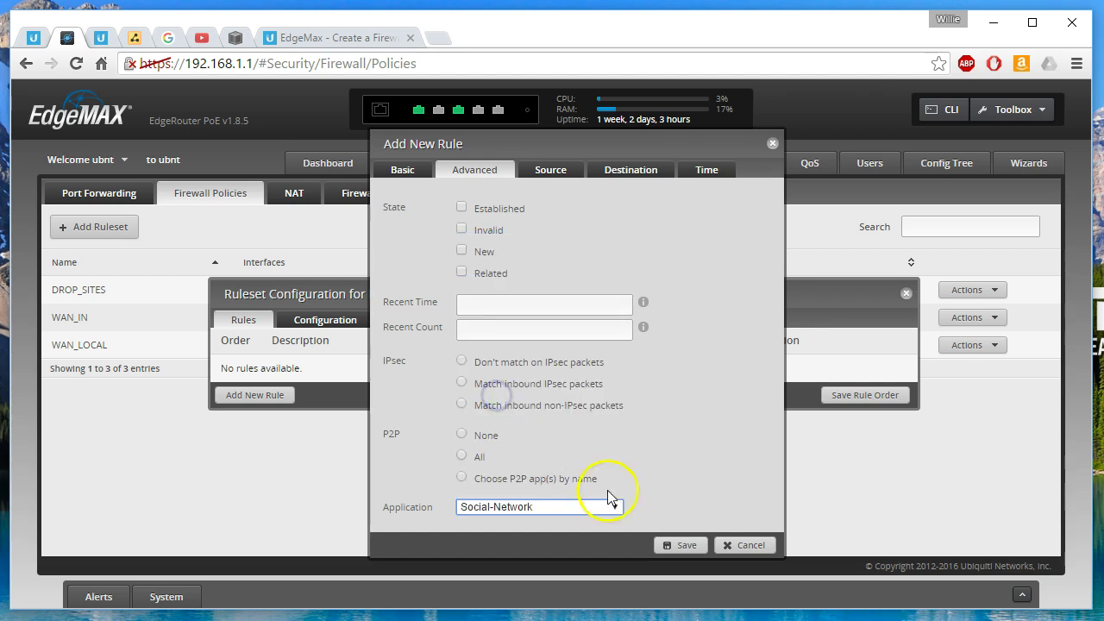
click(694, 545)
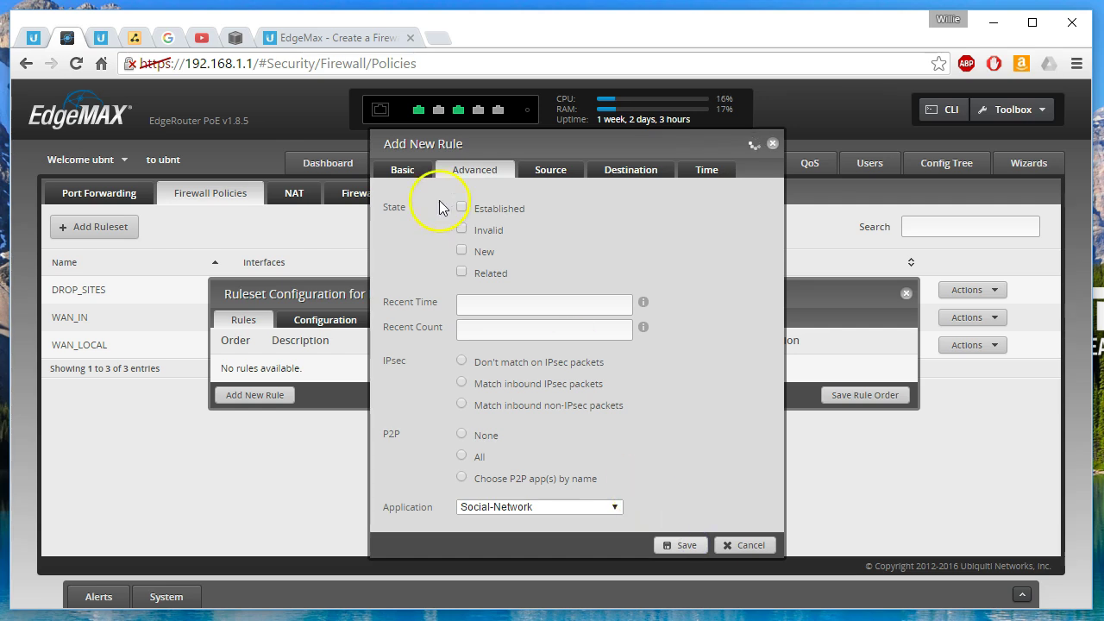
- Scroll the help article to Step 4 - Apply Ruleset to Interface
click(335, 38)
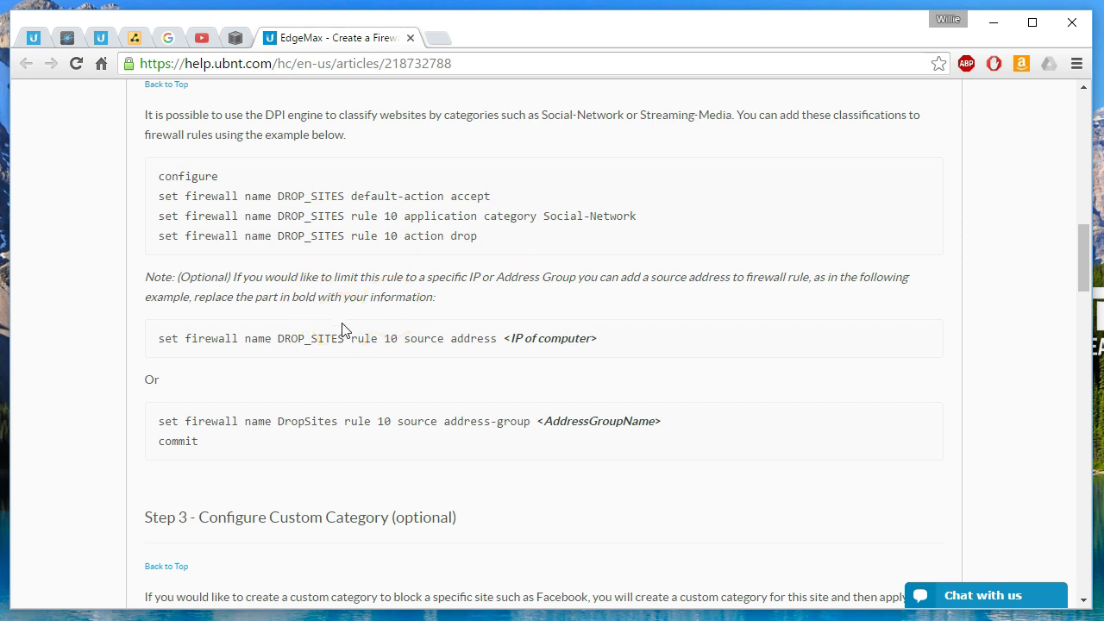
scroll(341, 329, down, 1)
scroll(341, 329, down, 9)
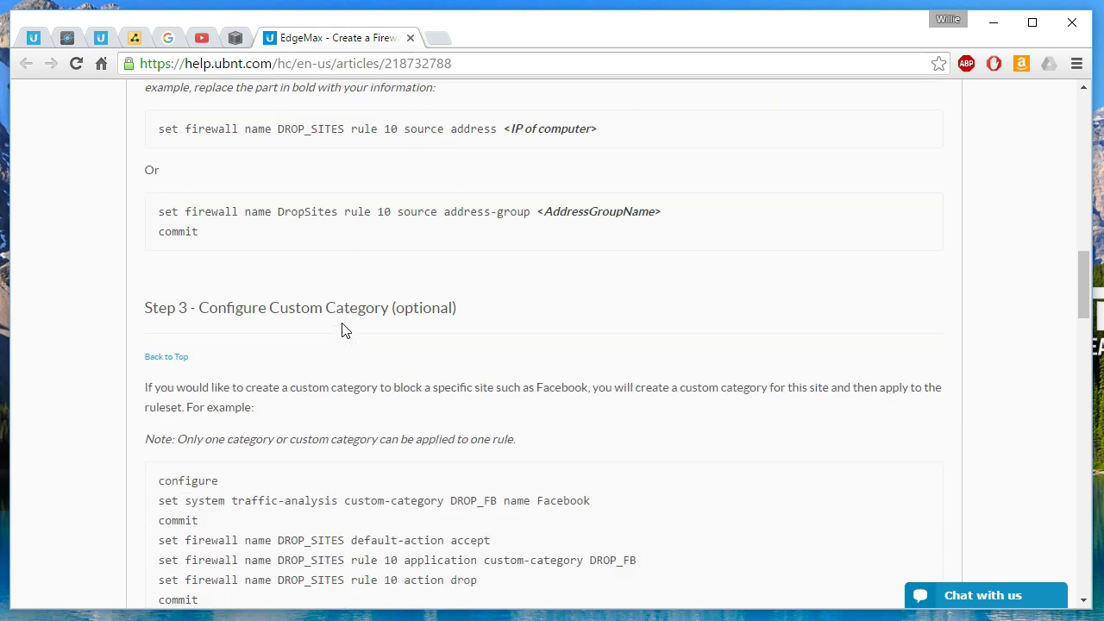
scroll(342, 330, up, 8)
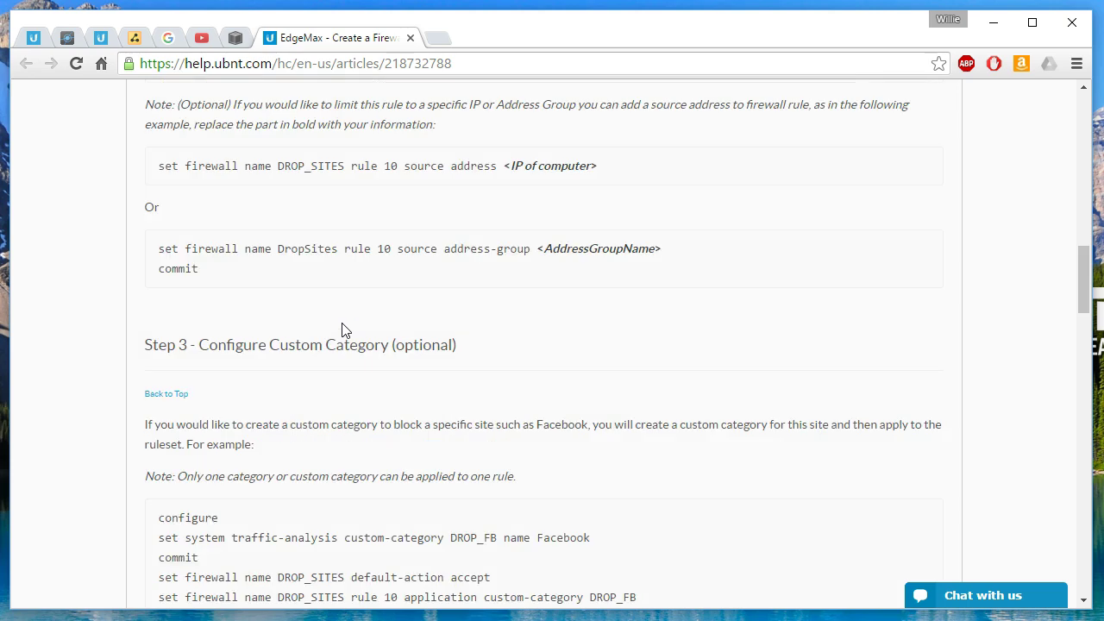
scroll(342, 330, down, 5)
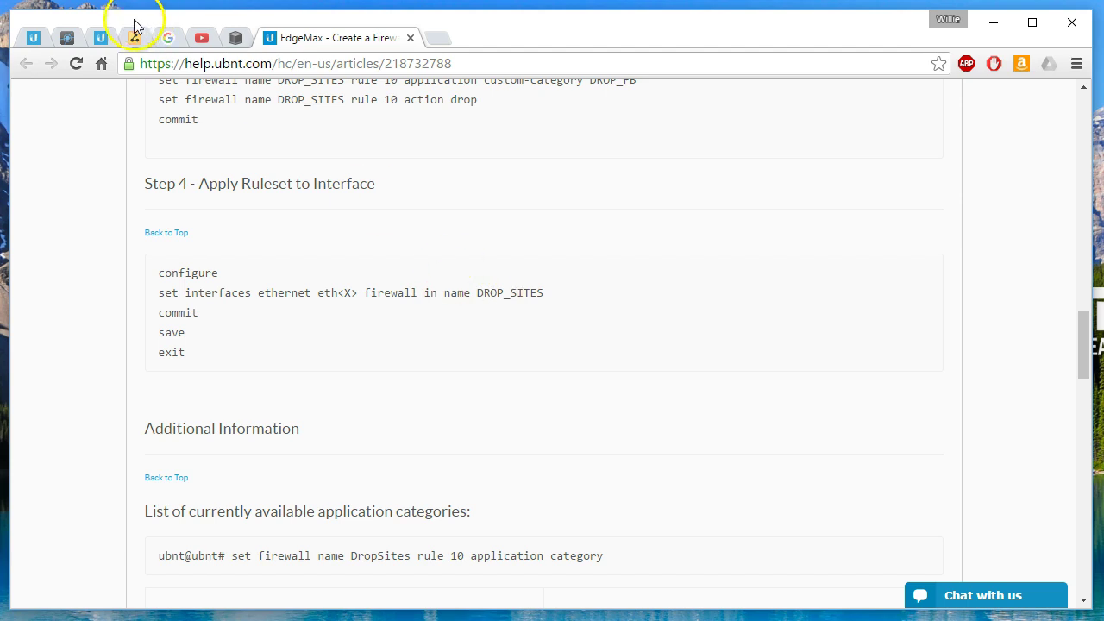
- Assign DROP_SITES to interface switch0 with direction in, save, and recheck its rules
click(72, 41)
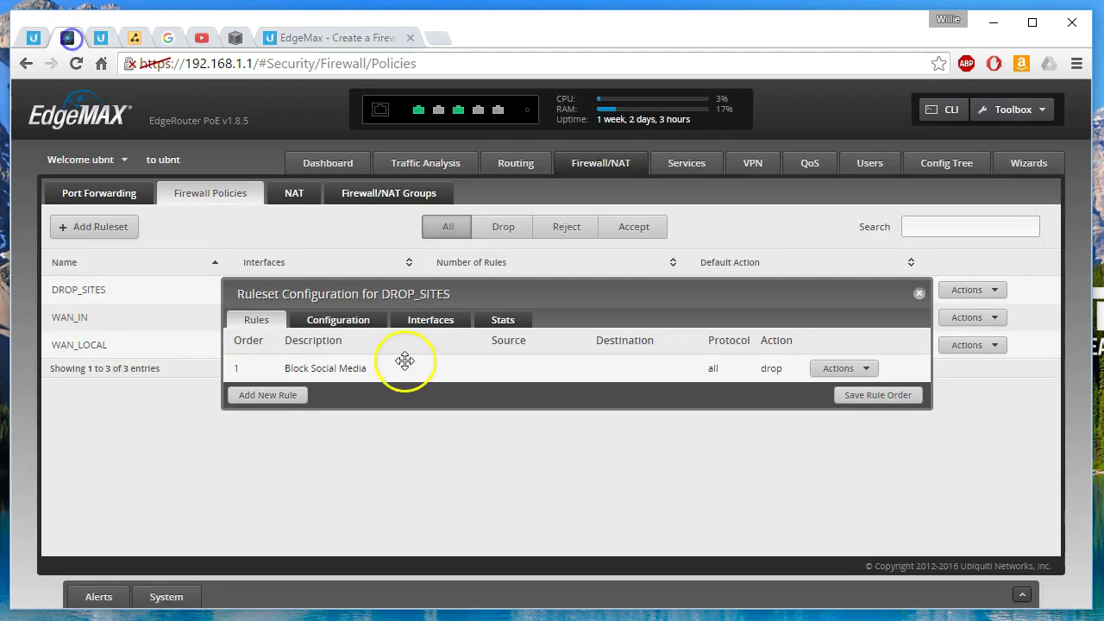
click(420, 319)
click(337, 343)
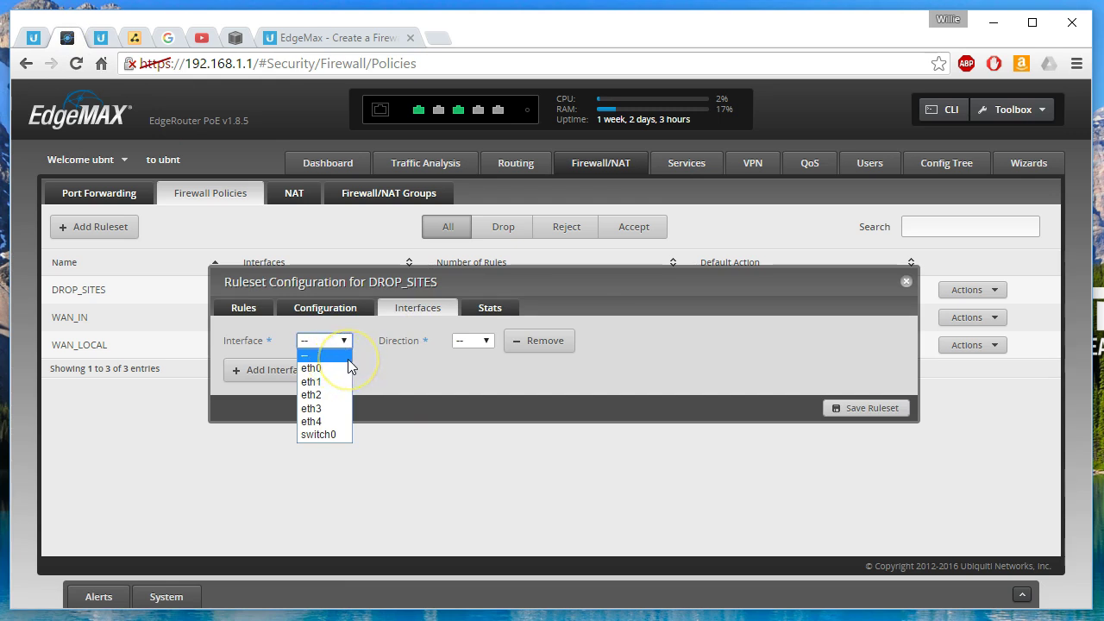
click(328, 434)
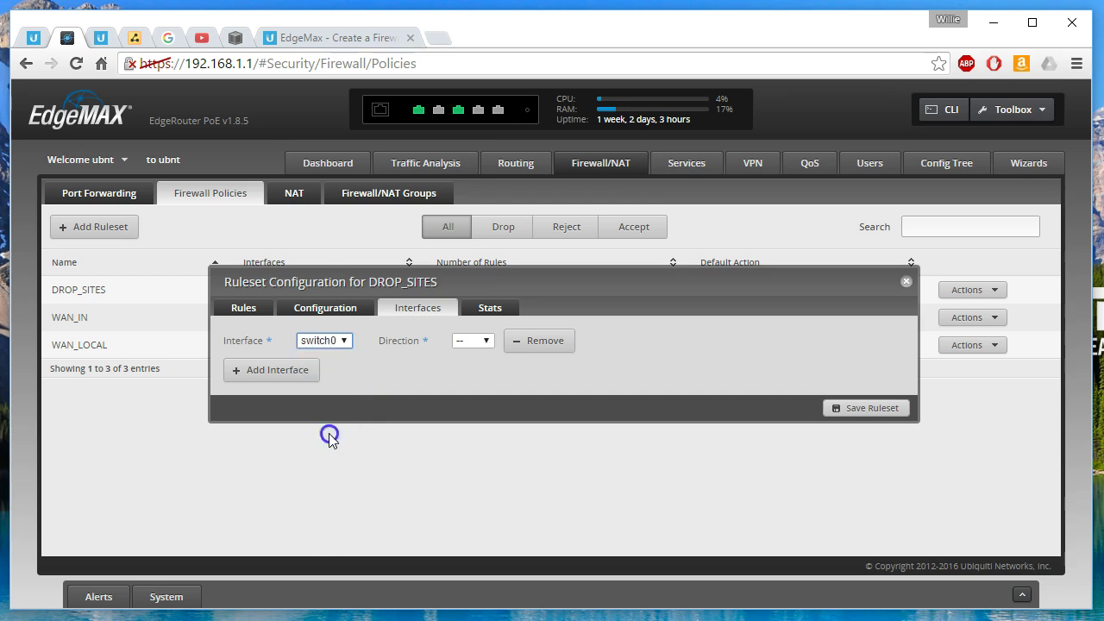
click(456, 341)
click(481, 368)
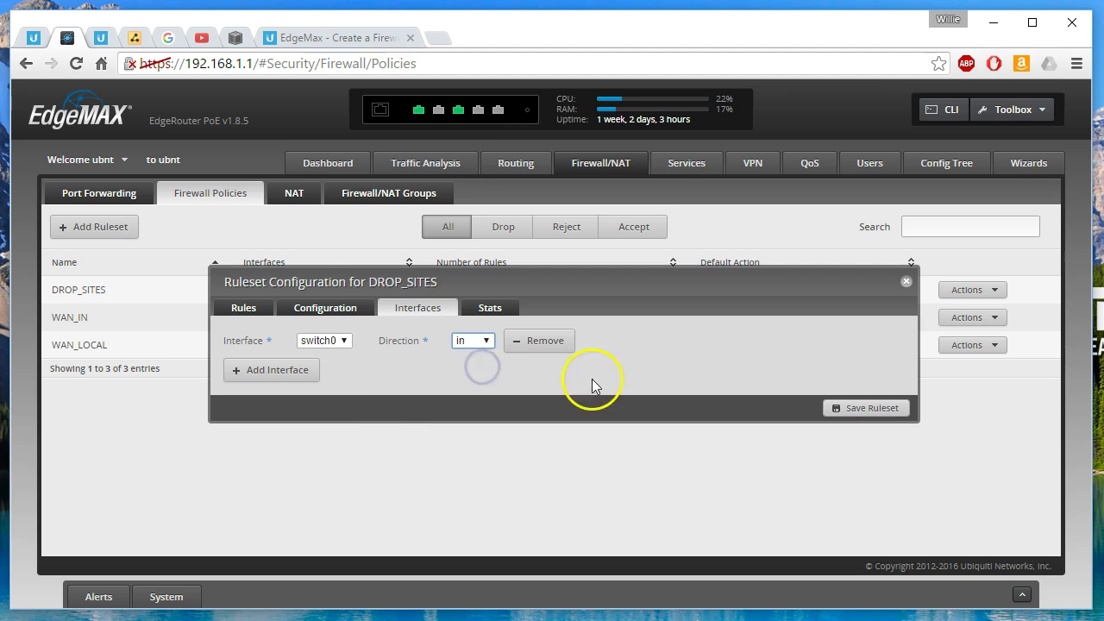
click(866, 409)
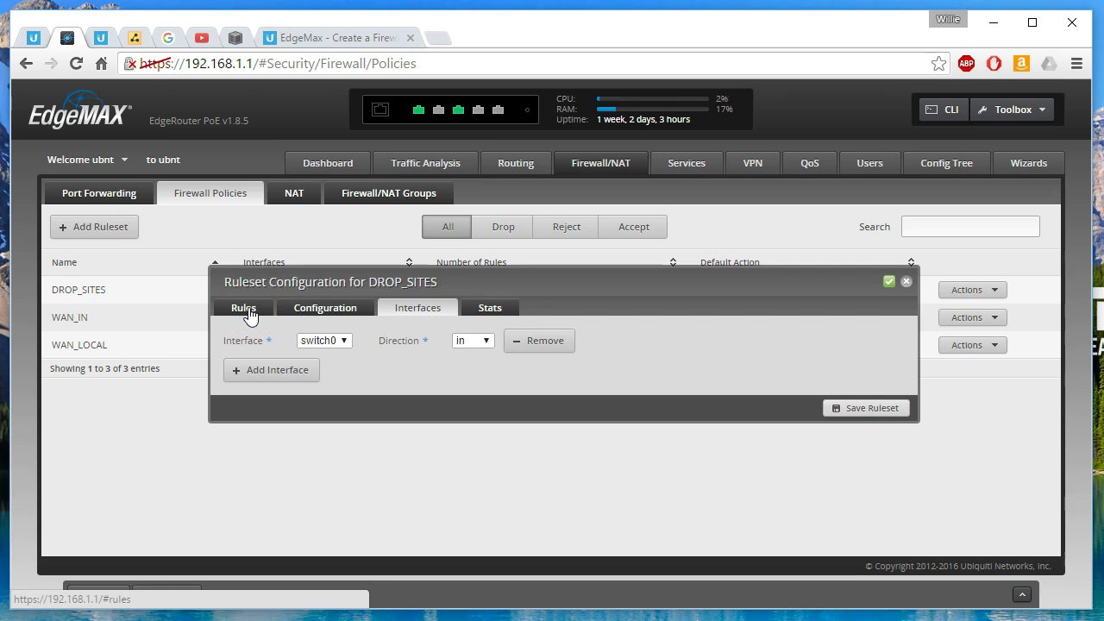
click(246, 311)
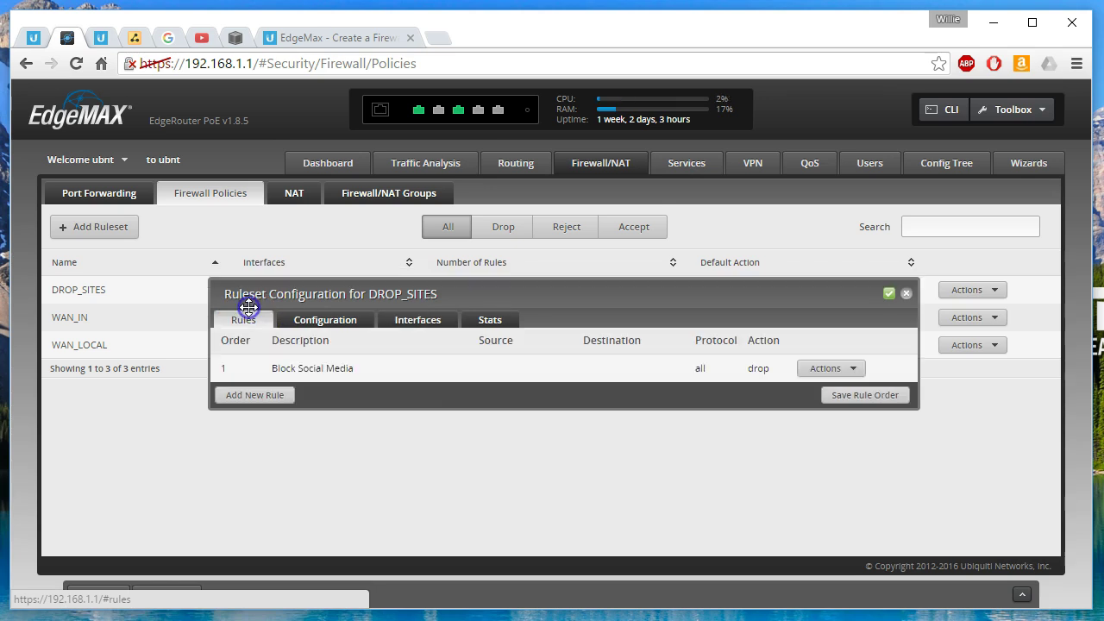
click(906, 295)
click(438, 37)
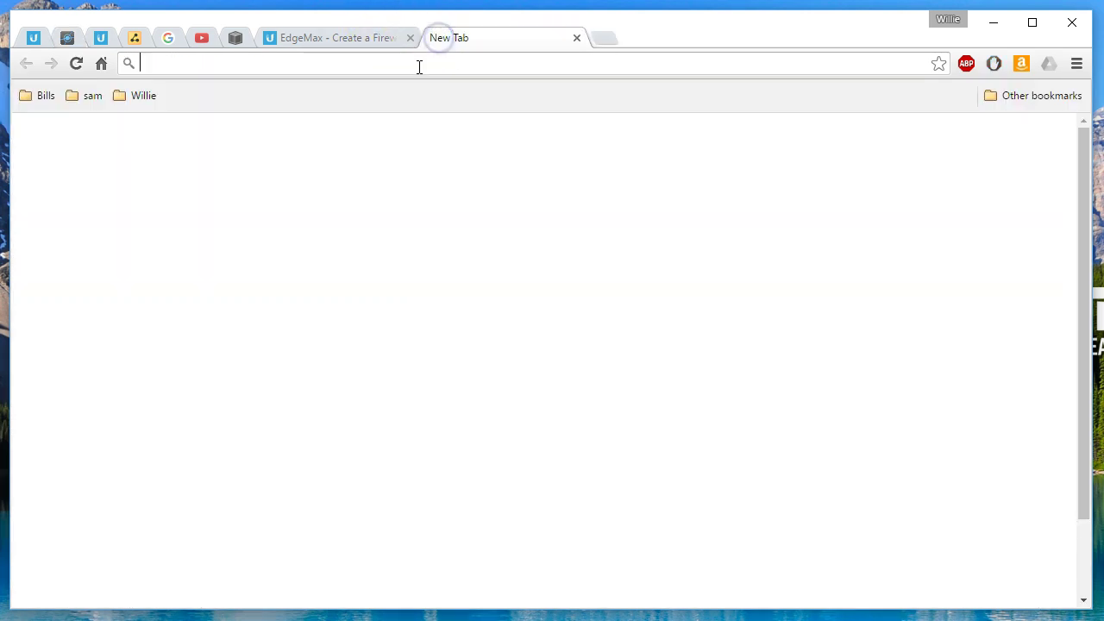
text(www.face)
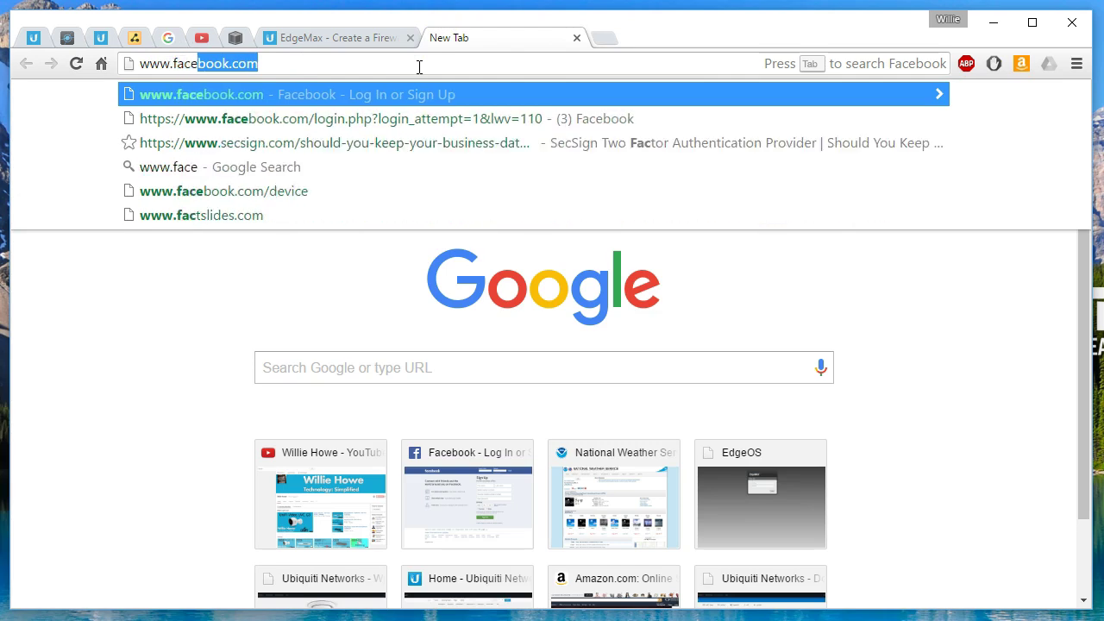
text(book.com)
key(Return)
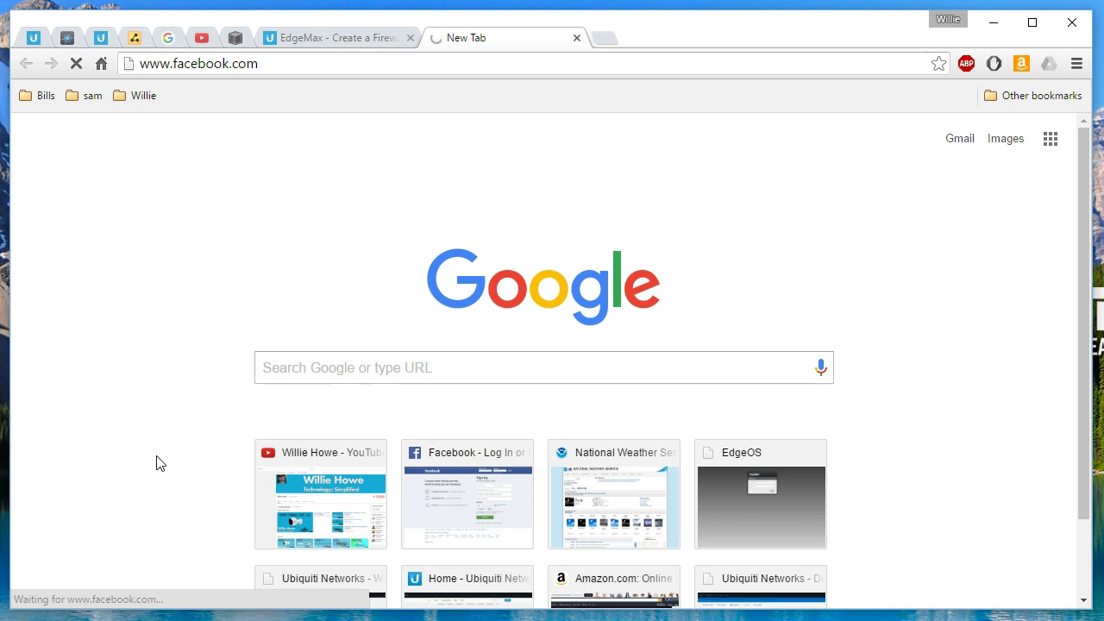
- Show DROP_SITES stats: rule 1 'Block Social Media' has dropped 53 packets (15912 bytes)
click(68, 37)
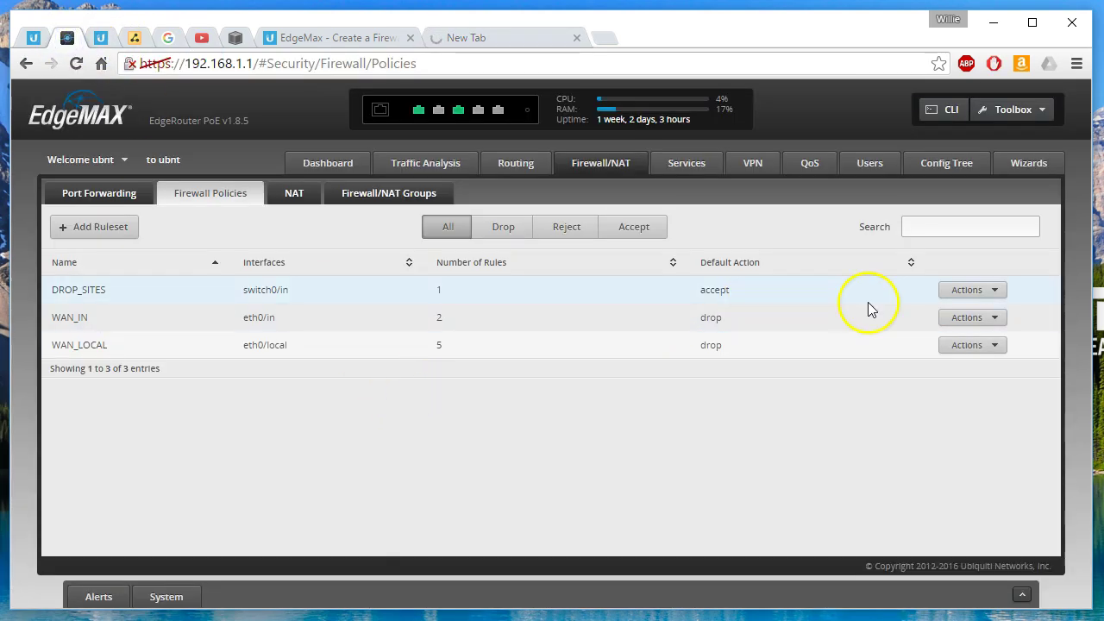
click(944, 292)
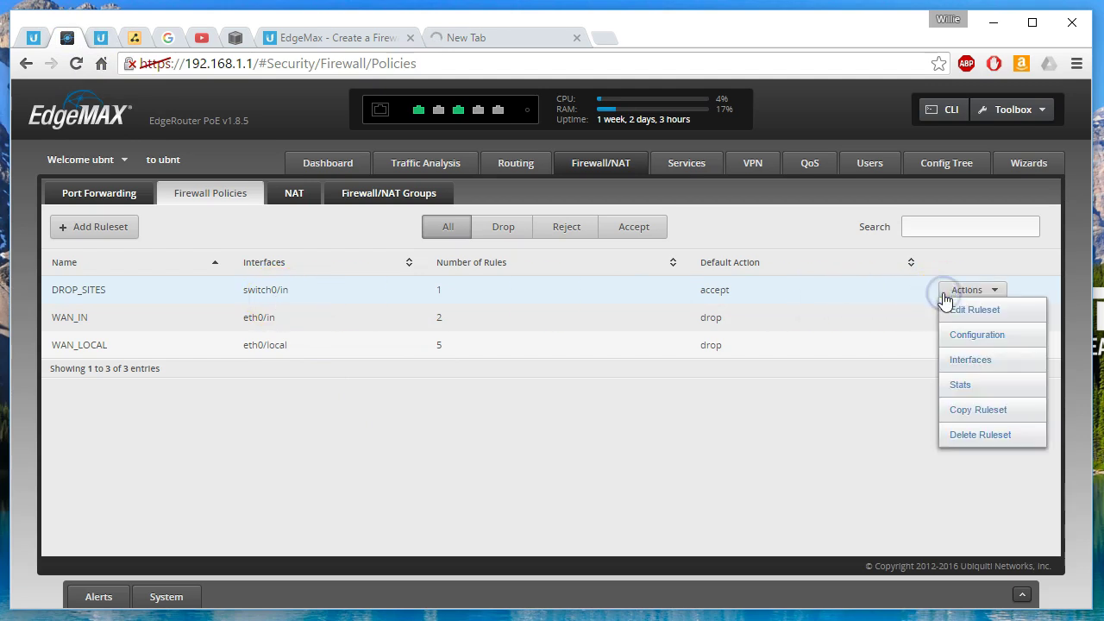
click(954, 383)
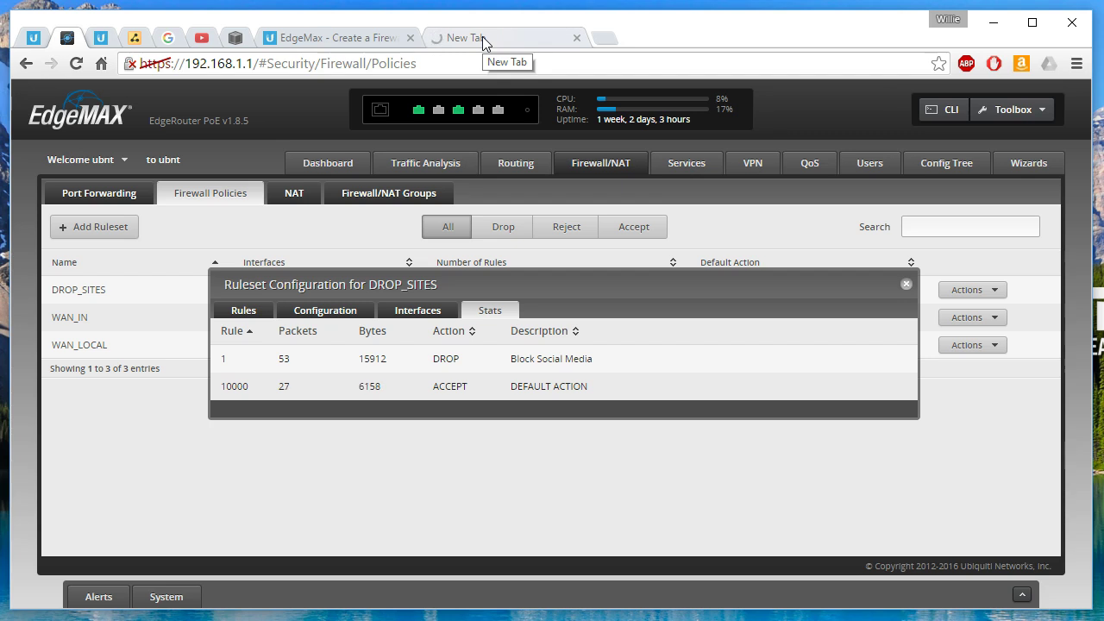
click(482, 36)
click(373, 62)
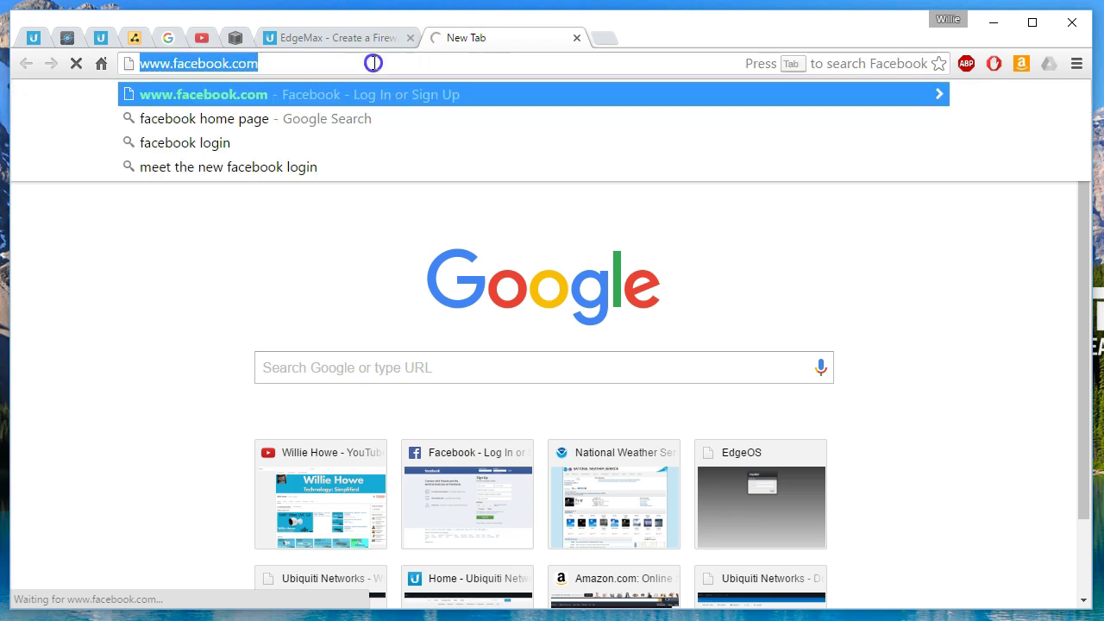
text(www.tw)
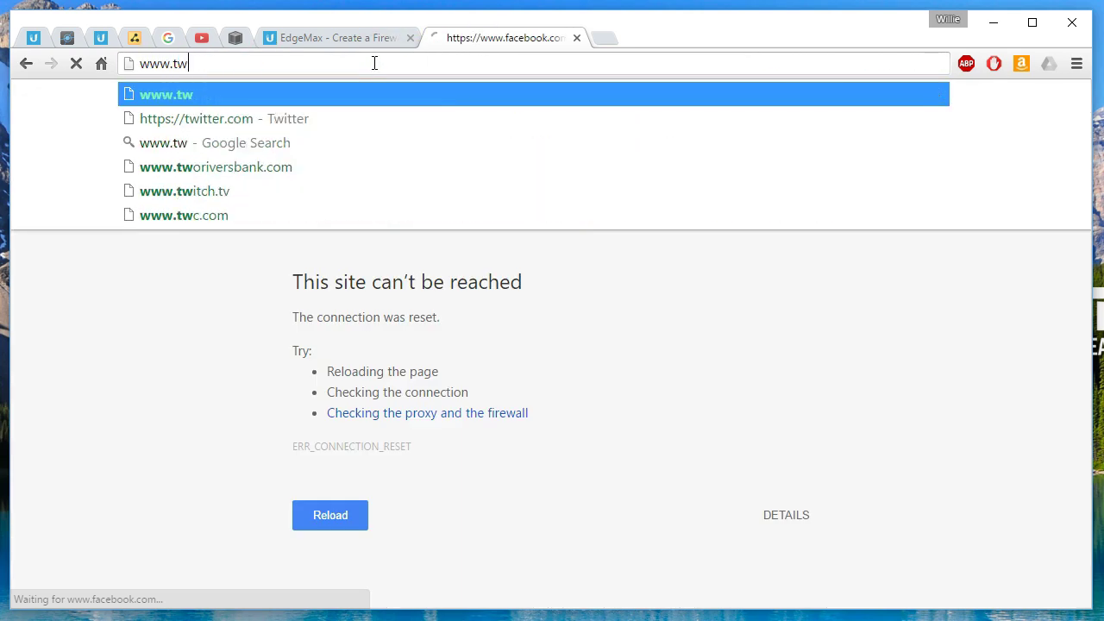
text(itter.com)
key(Return)
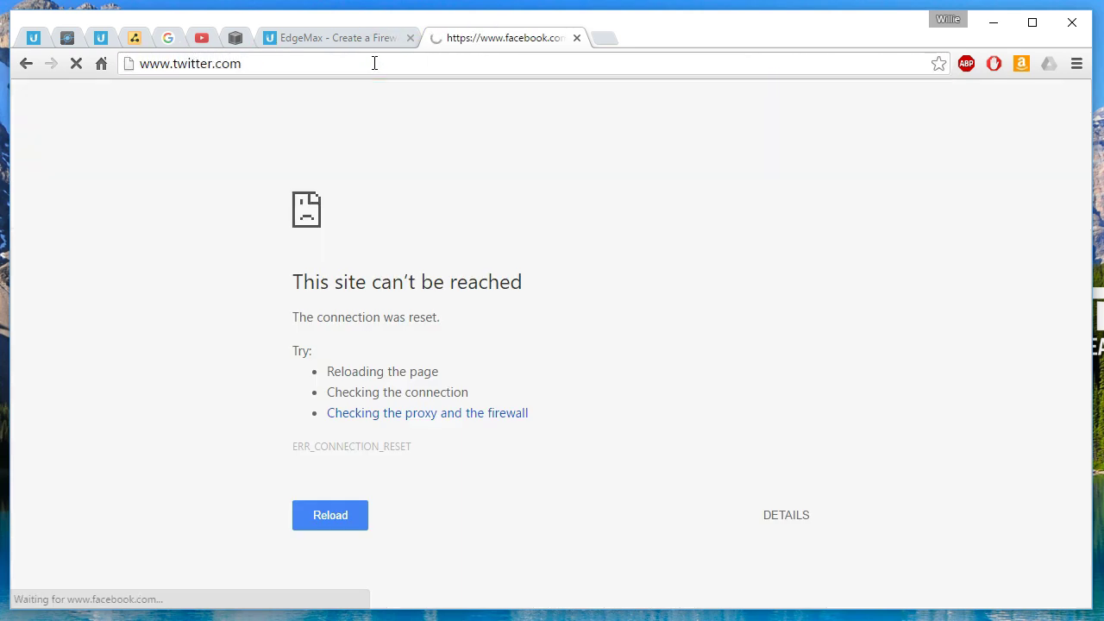
click(265, 140)
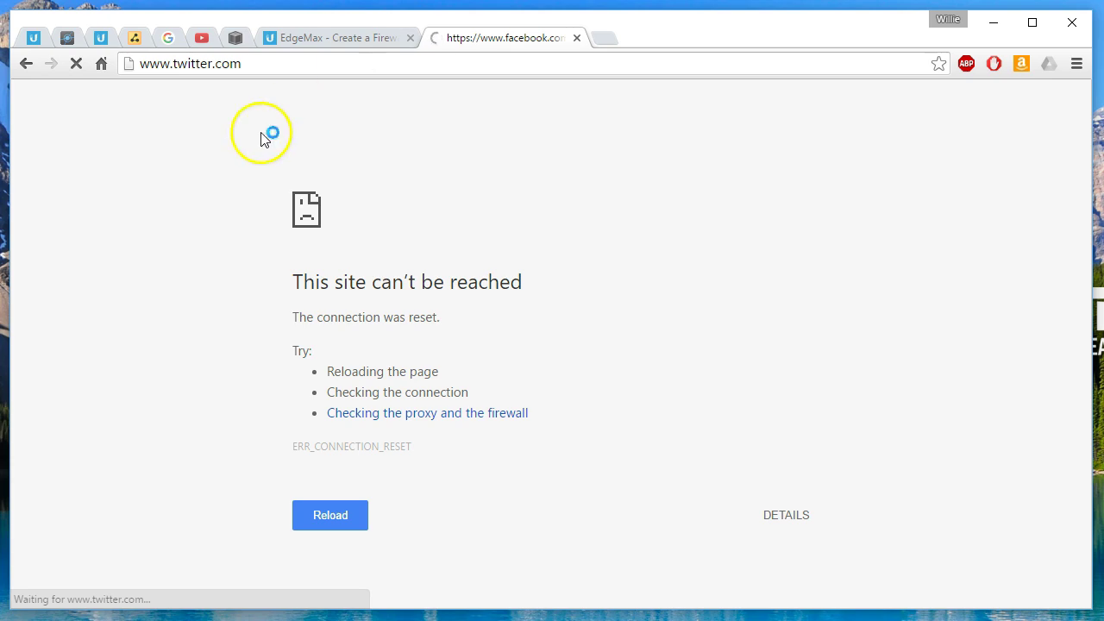
- Confirm the Block Social Media drop count reached 104 packets, then return to Chrome's address bar
click(67, 37)
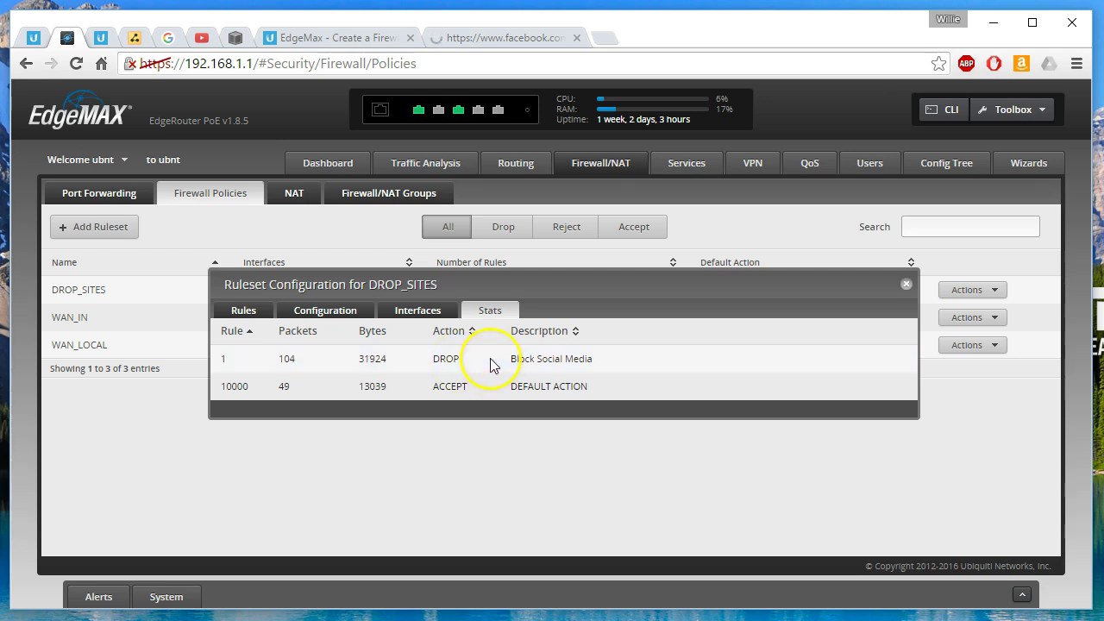
click(506, 37)
click(452, 61)
text(www.google.com)
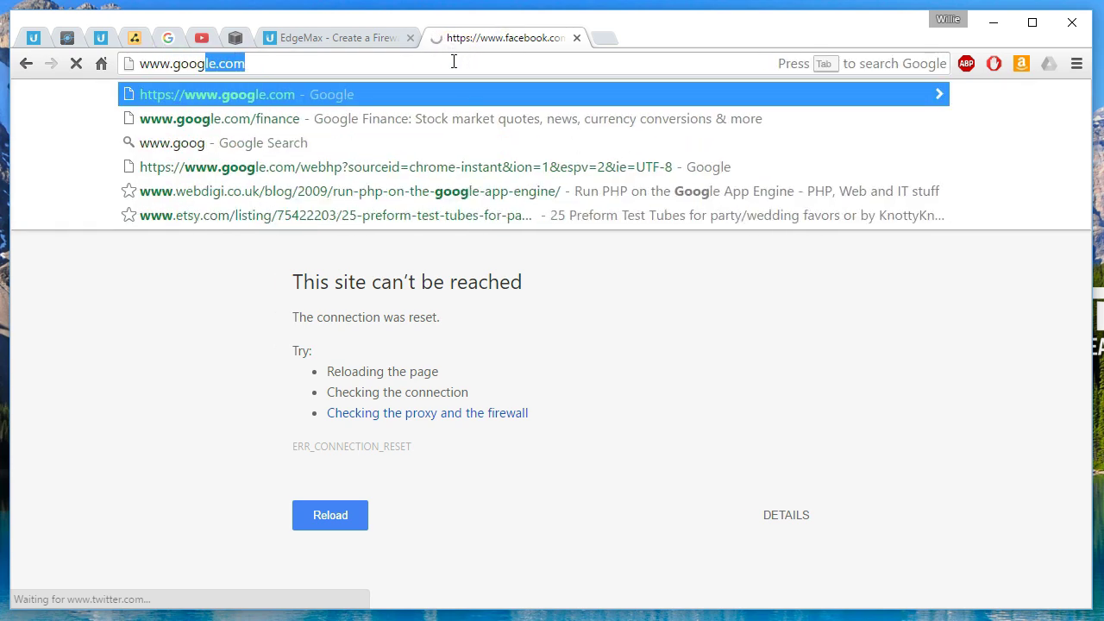
key(Return)
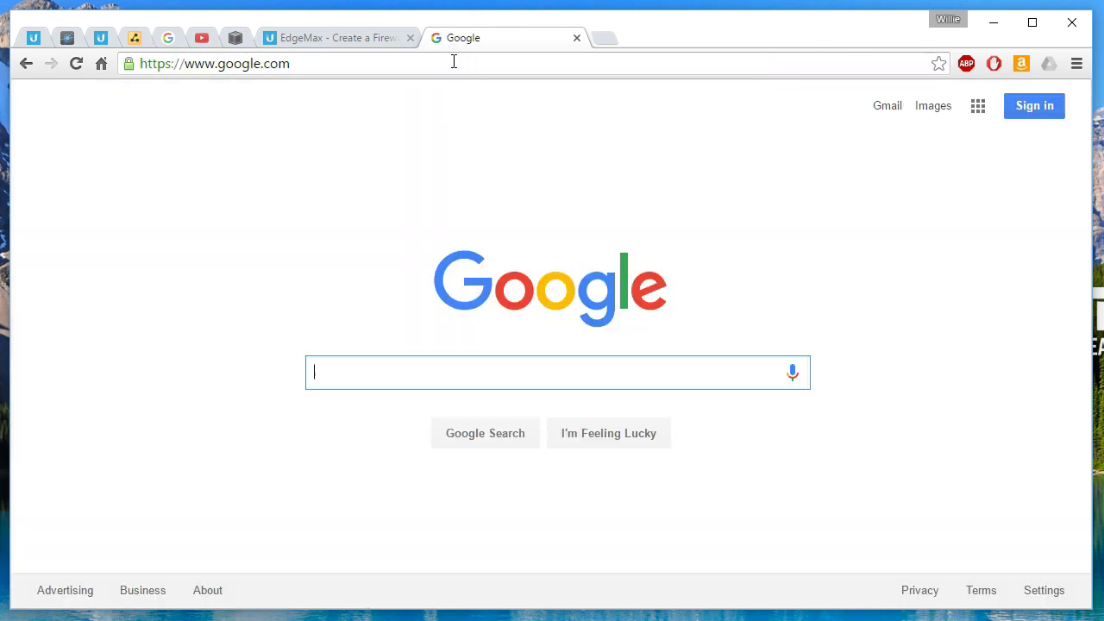
click(454, 61)
text(www)
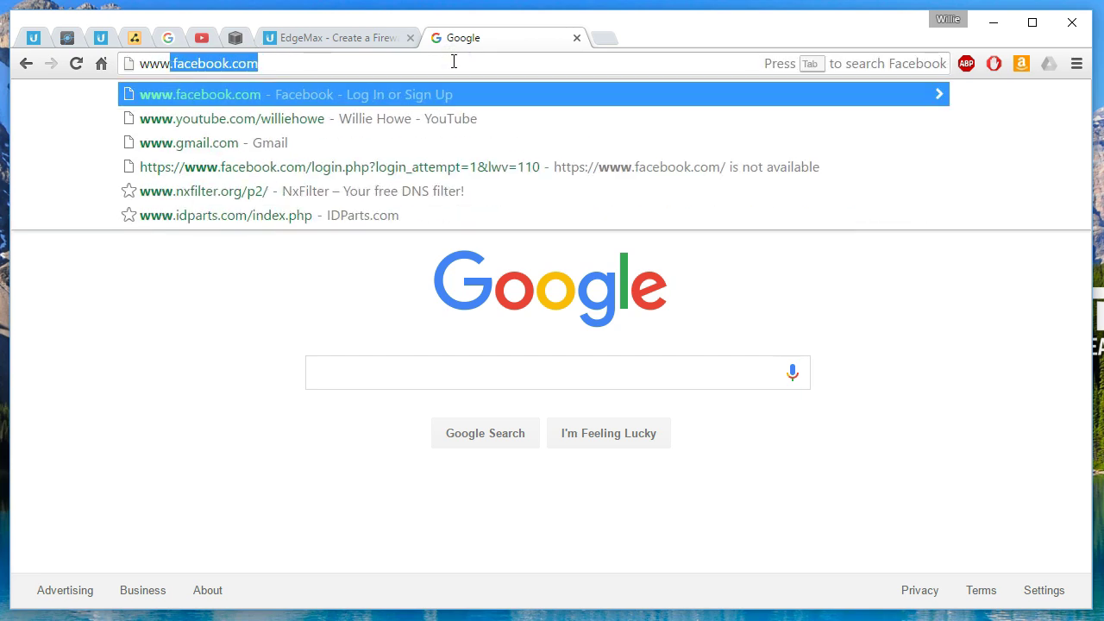
text(.)
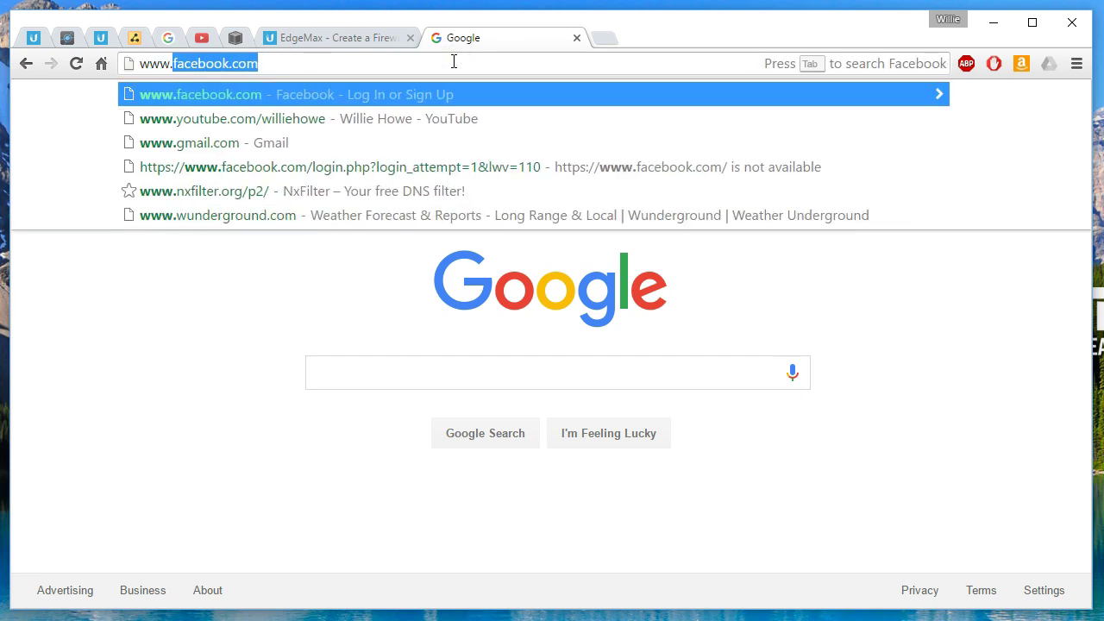
text(slashd)
key(Return)
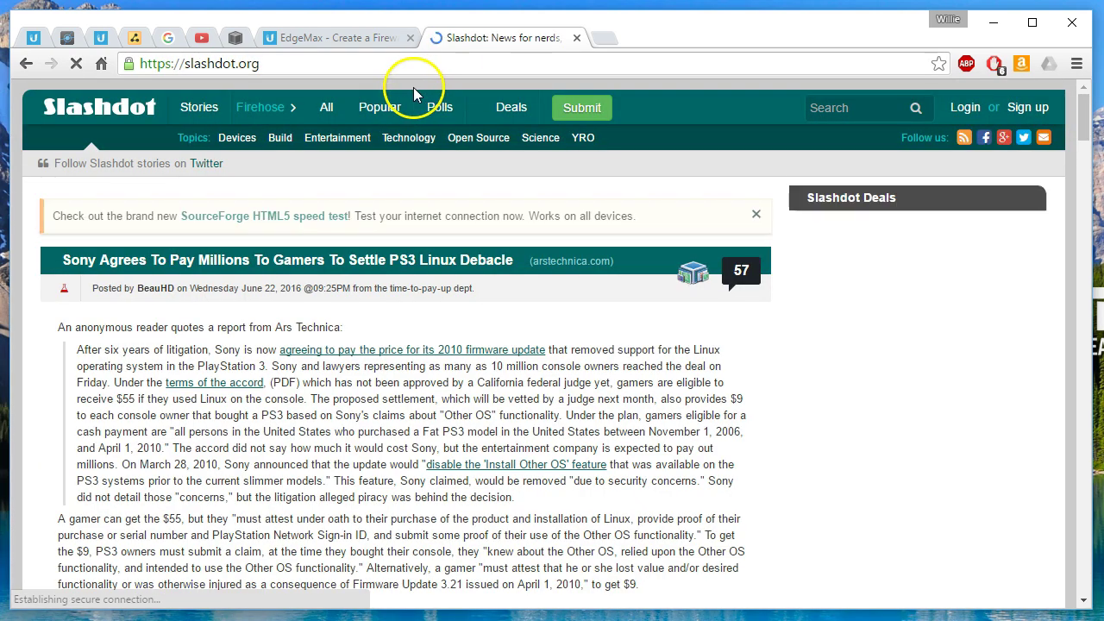
- Review the DROP_SITES stats: rule 1 'Block Social Media' at 112 dropped packets (32372 bytes)
click(68, 38)
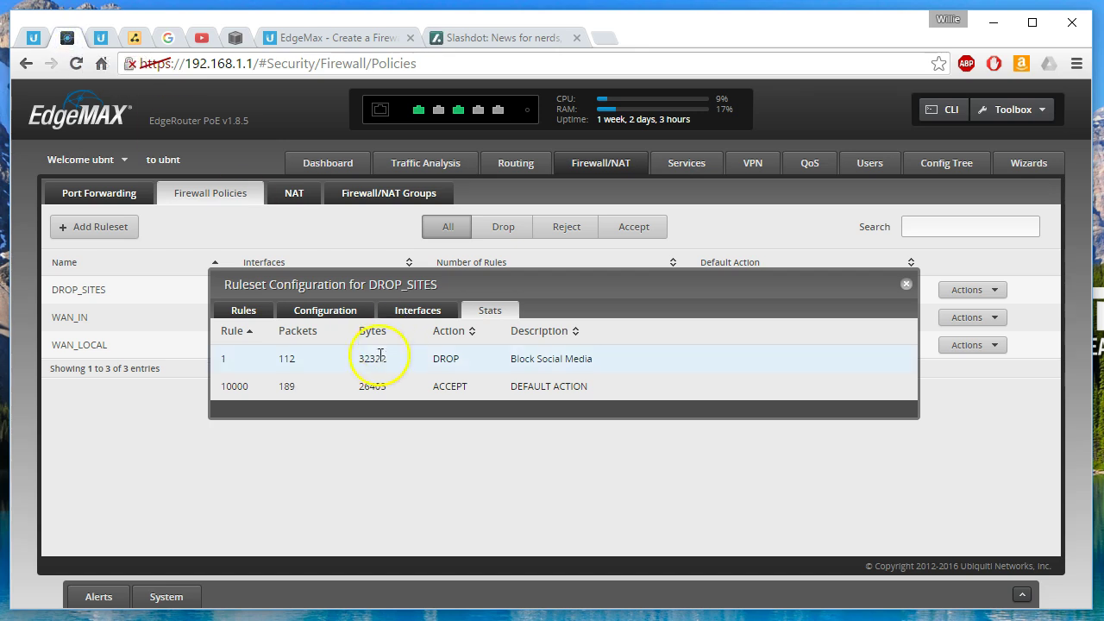